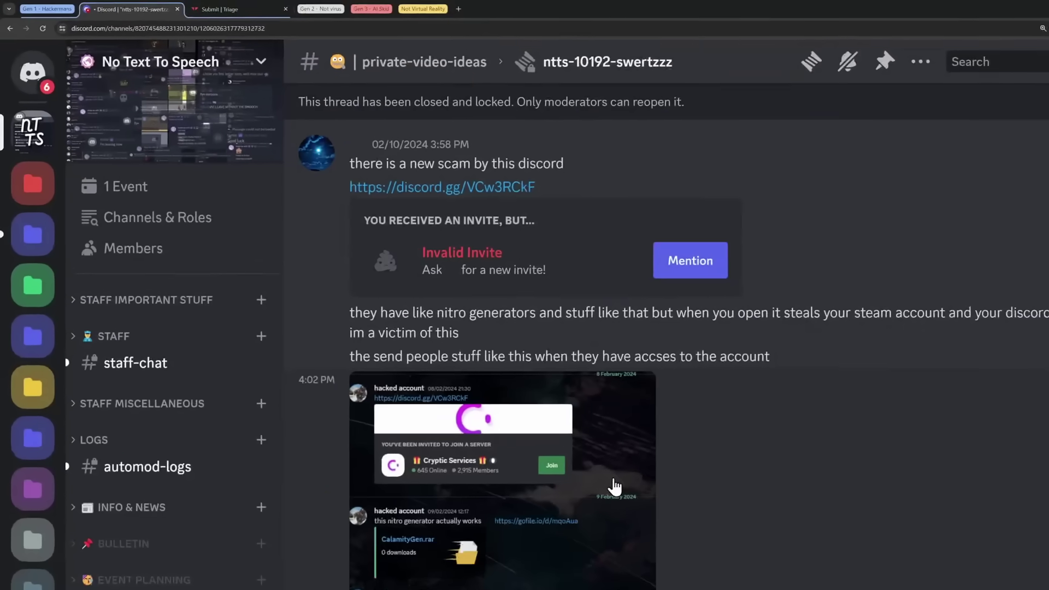
Enlarge the hacked-account screenshot and select the Cryptic Services server's invite link.
left_click(563, 419)
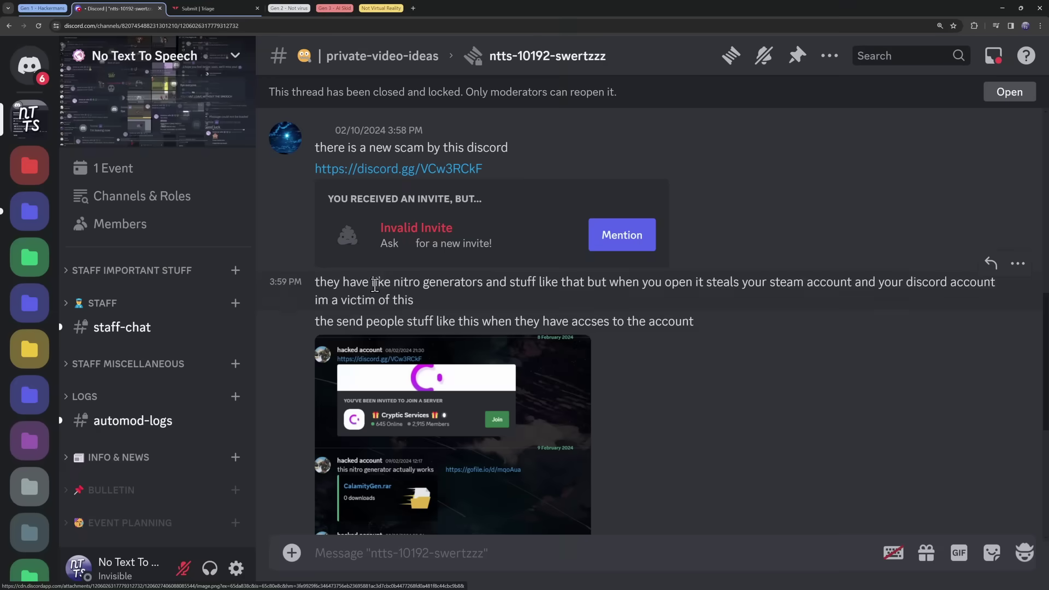
left_click_drag(482, 168, 315, 167)
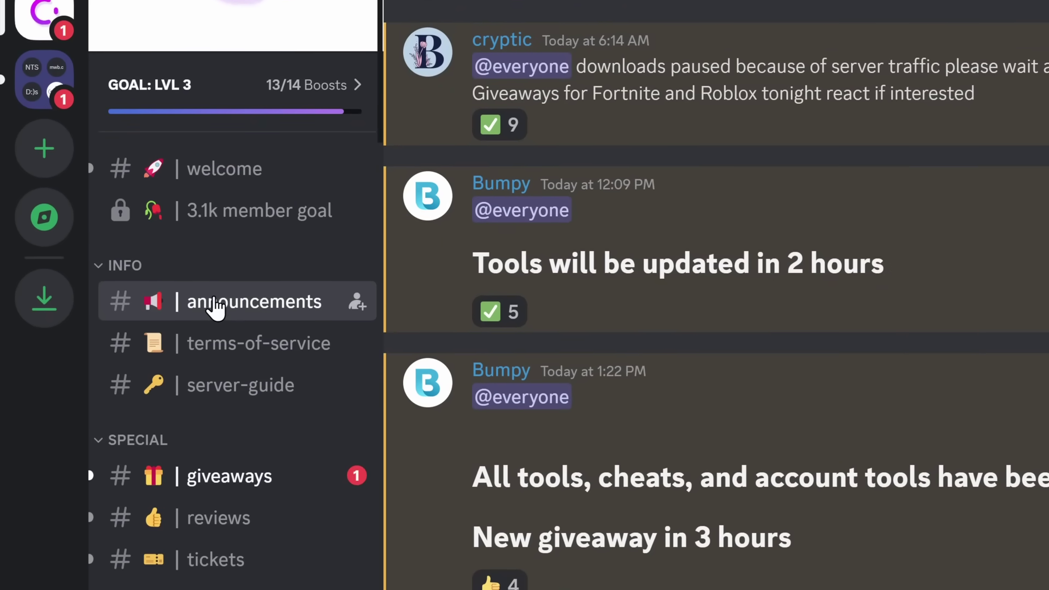
scroll(213, 305, "down", 6)
scroll(213, 308, "down", 2)
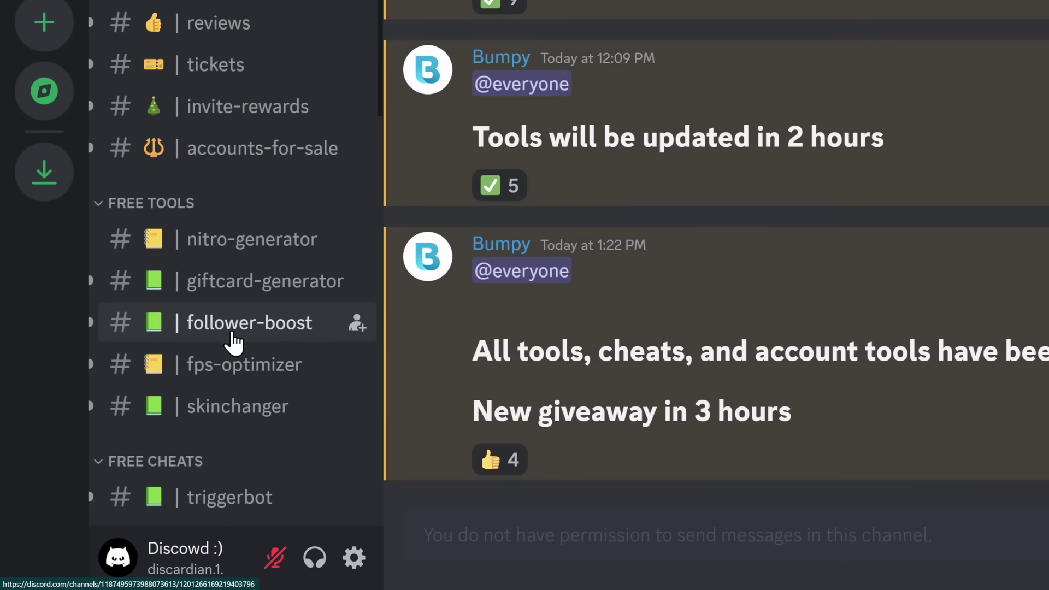
scroll(222, 407, "down", 5)
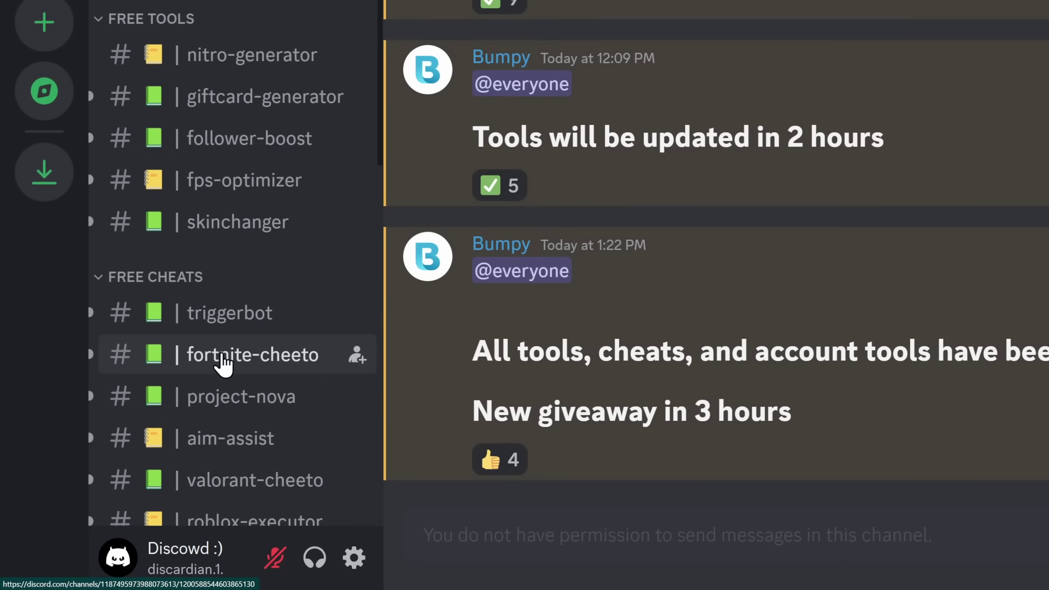
scroll(222, 361, "down", 10)
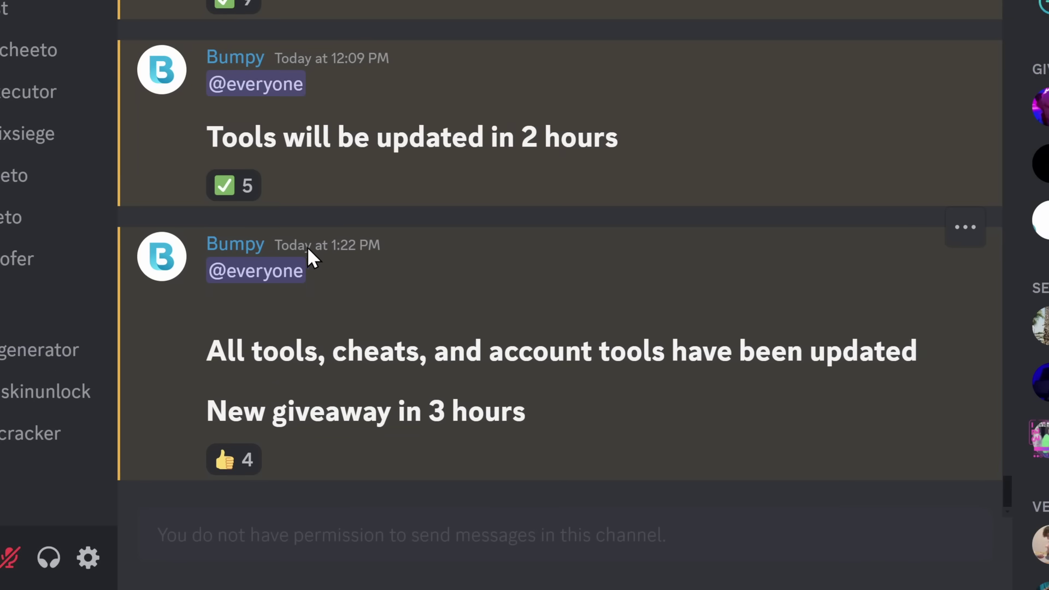
mouse_move(362, 251)
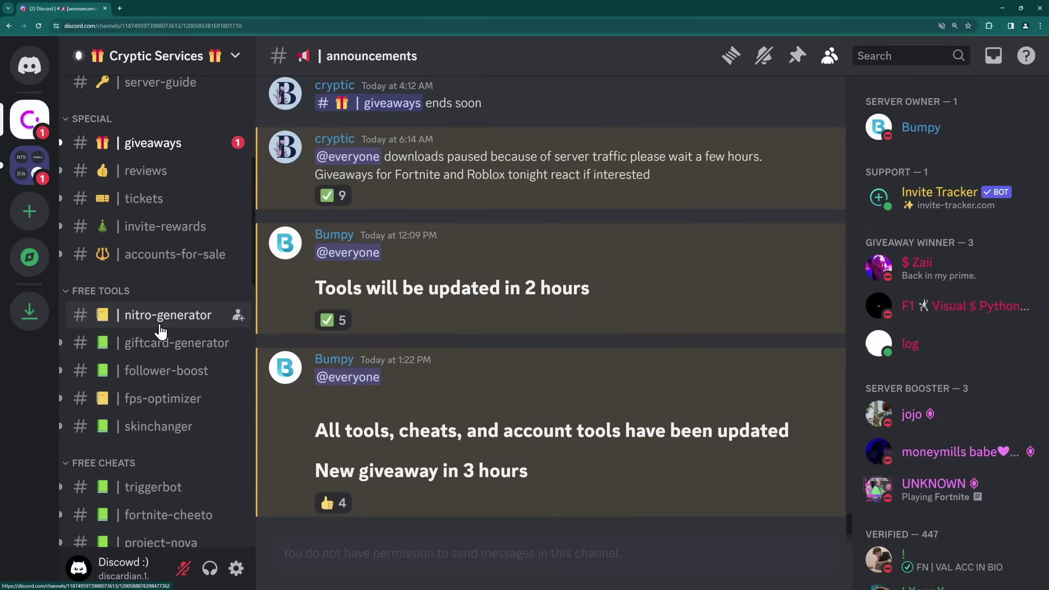
Open the #nitro-generator channel and scroll up to the generator post.
left_click(160, 327)
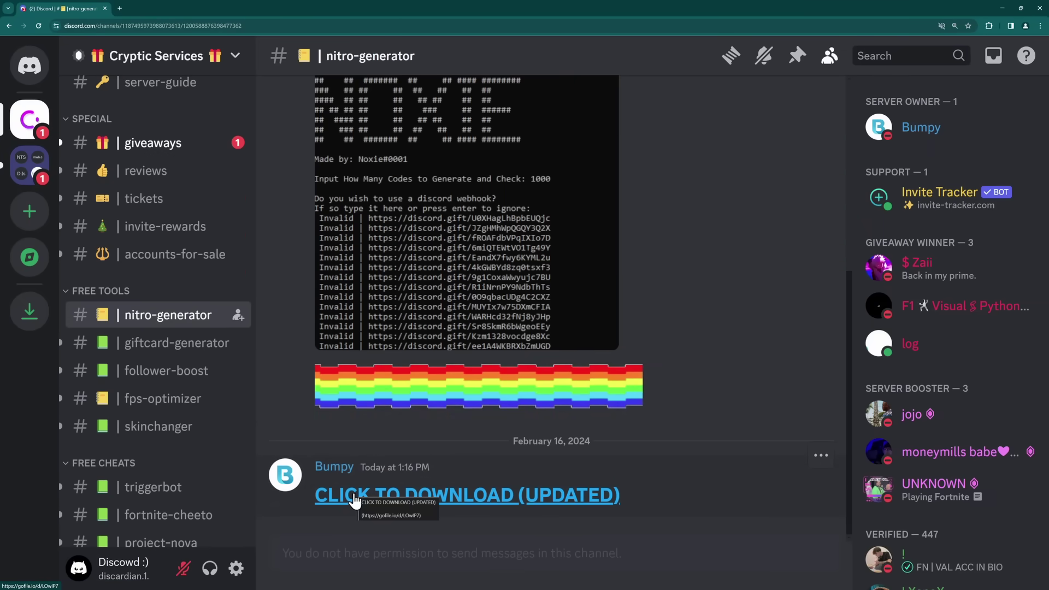
scroll(348, 430, "up", 1)
scroll(348, 429, "up", 5)
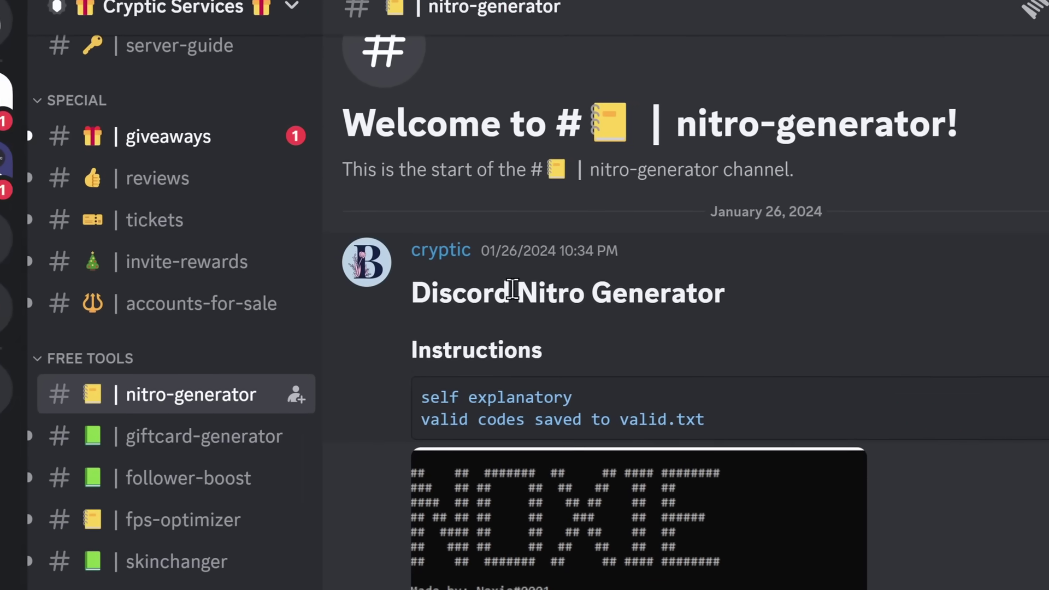
View the post author's and server owner's profiles, then scroll down to 'CLICK TO DOWNLOAD (UPDATED)'.
left_click(330, 221)
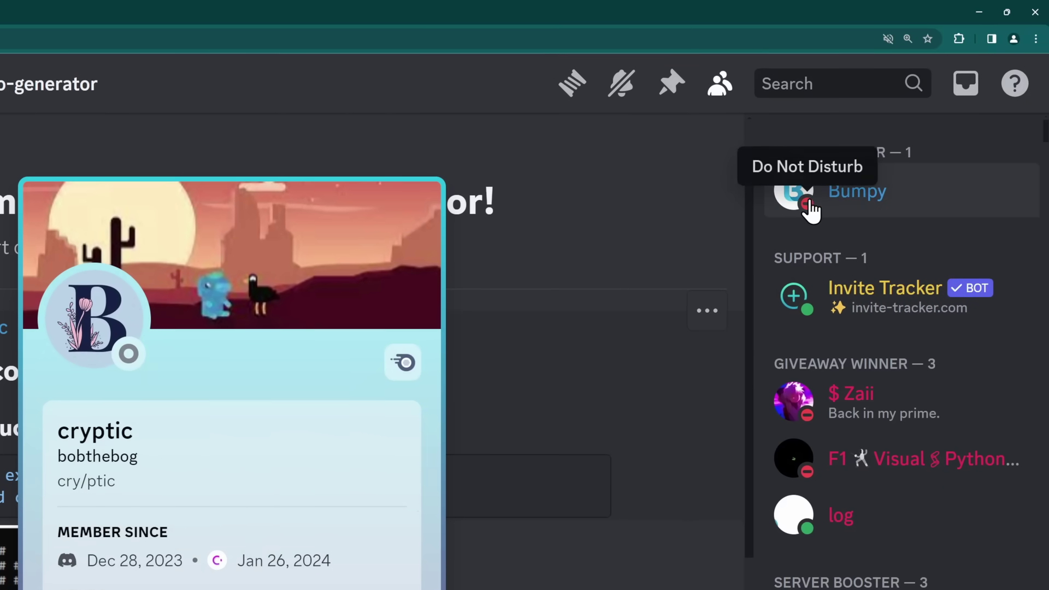
left_click(839, 198)
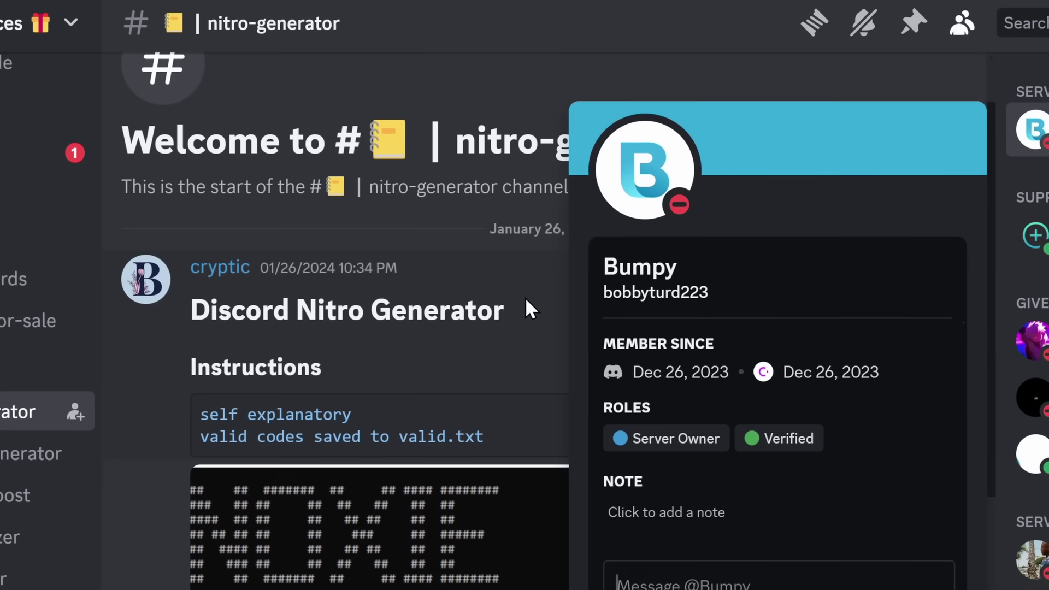
left_click(667, 419)
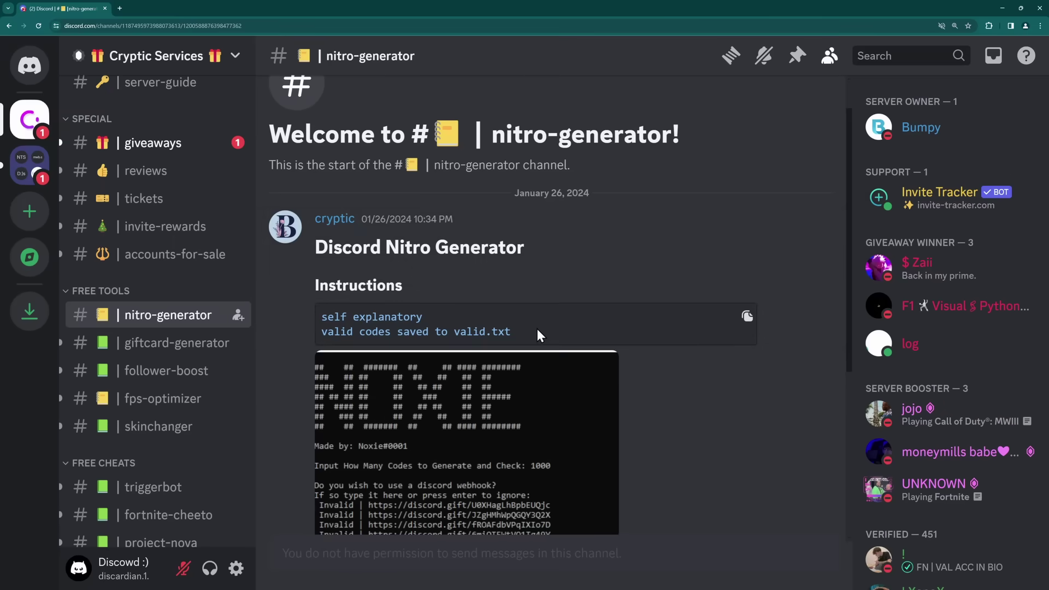
scroll(539, 333, "down", 3)
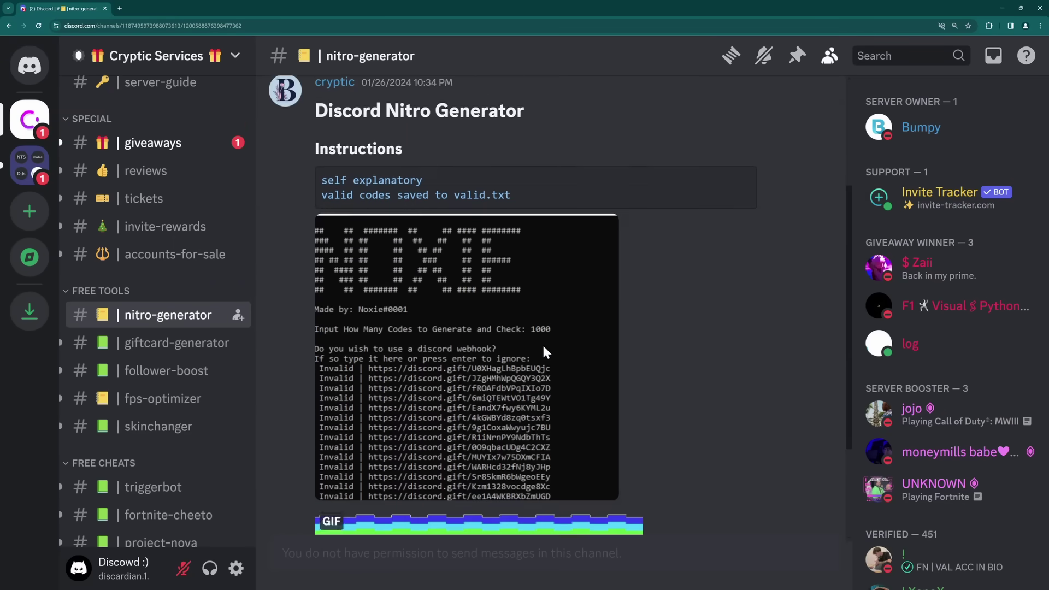
scroll(543, 349, "down", 3)
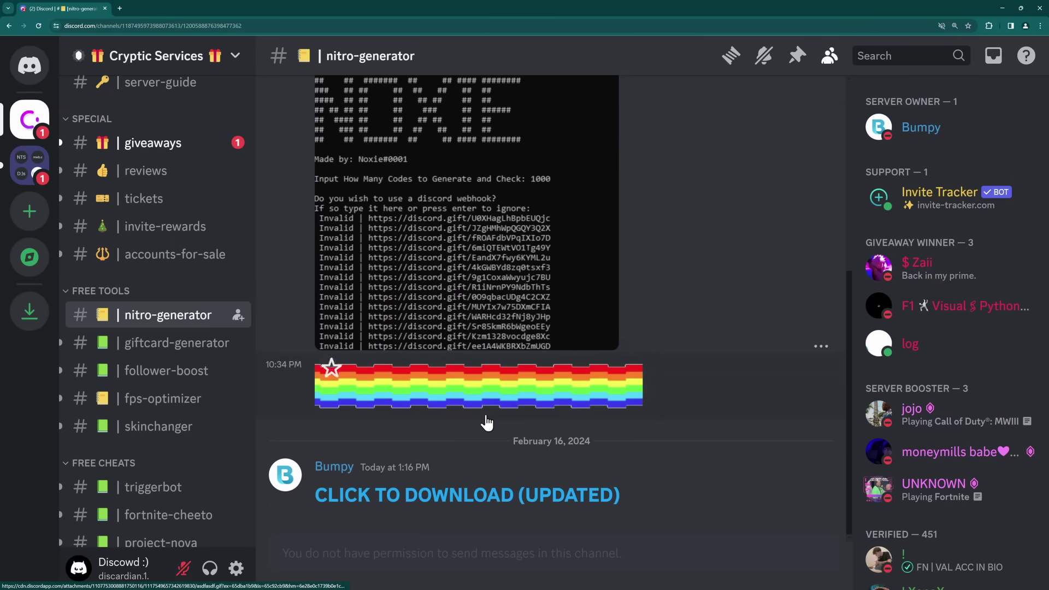
Submit the generator's gofile download link to tria.ge for URL analysis.
left_click(430, 498)
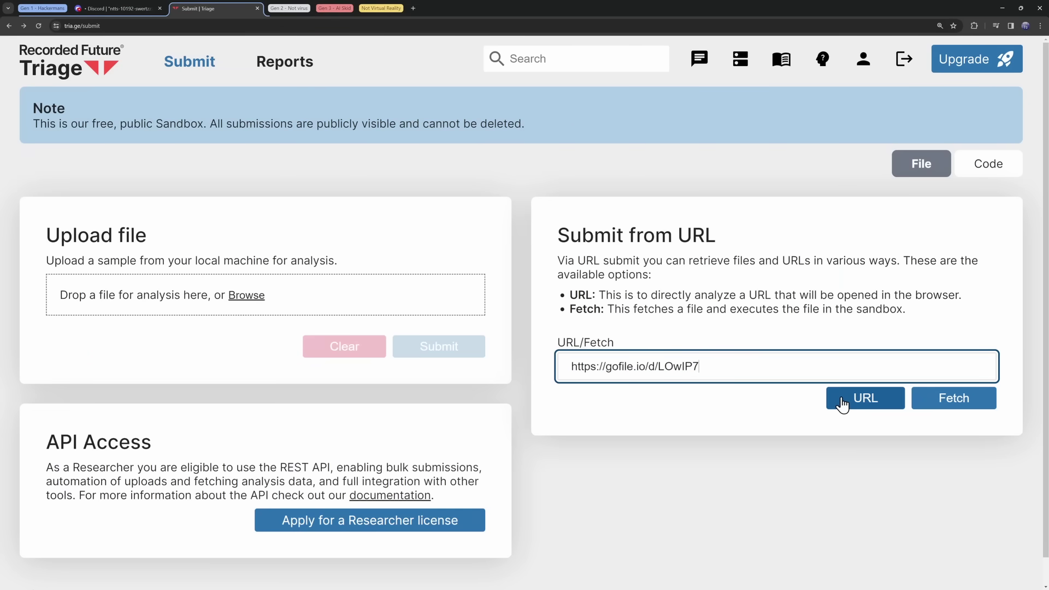
left_click(842, 405)
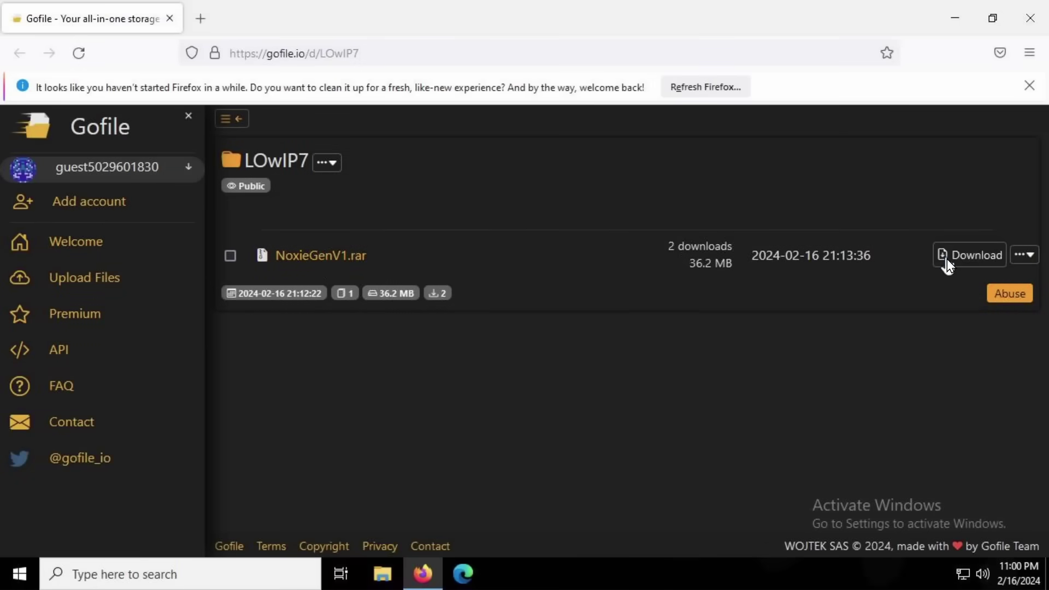
Download NoxieGenV1.rar from Gofile and extract it with 7-Zip to a NoxieGenV1 folder.
left_click(946, 257)
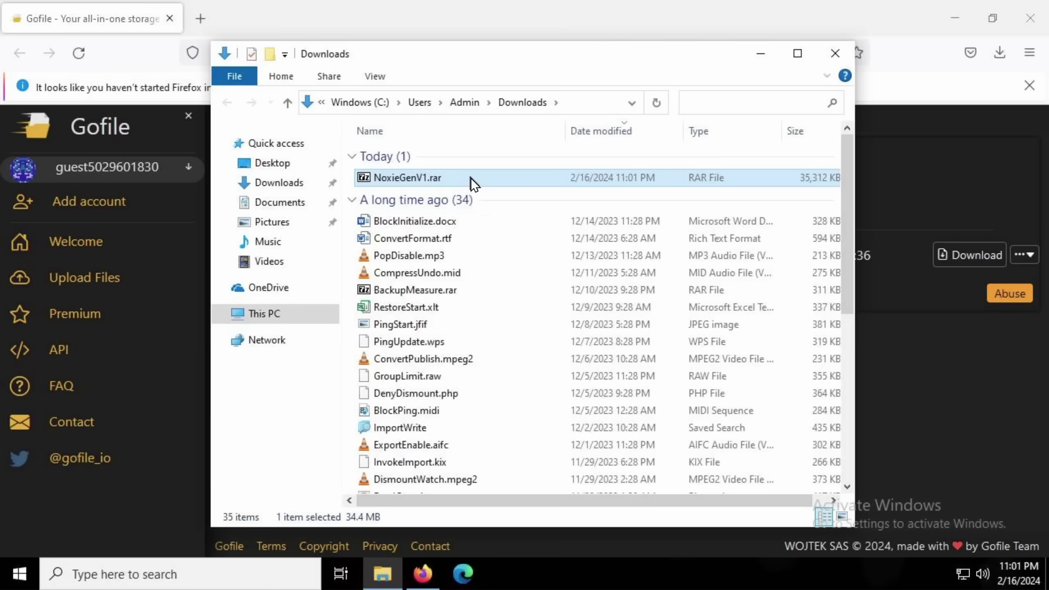
right_click(470, 178)
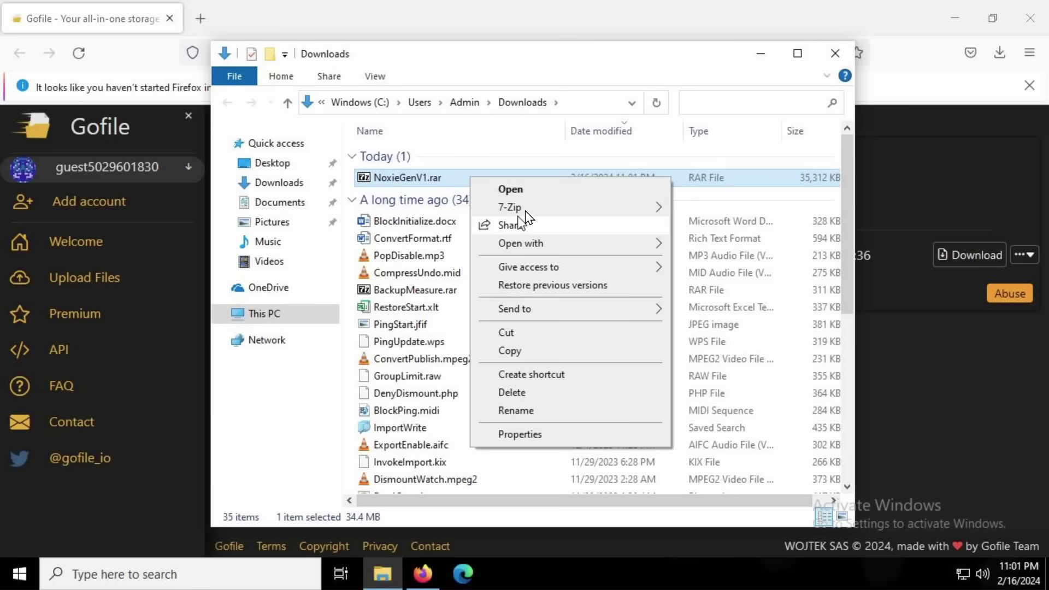
mouse_move(597, 208)
left_click(734, 282)
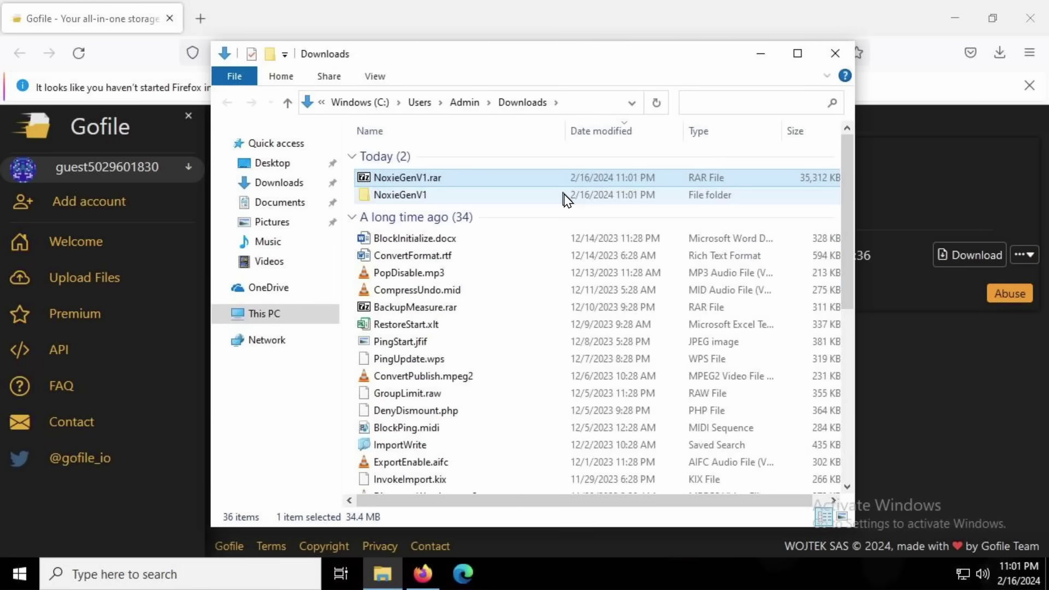
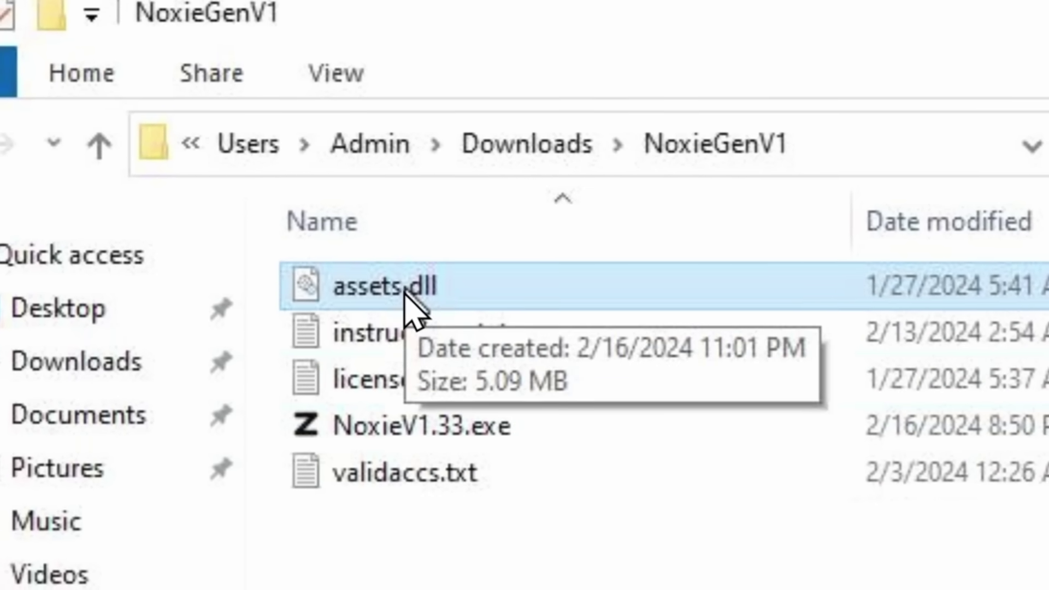
Choose to open assets.dll from the NoxieGenV1 folder with another program.
right_click(410, 297)
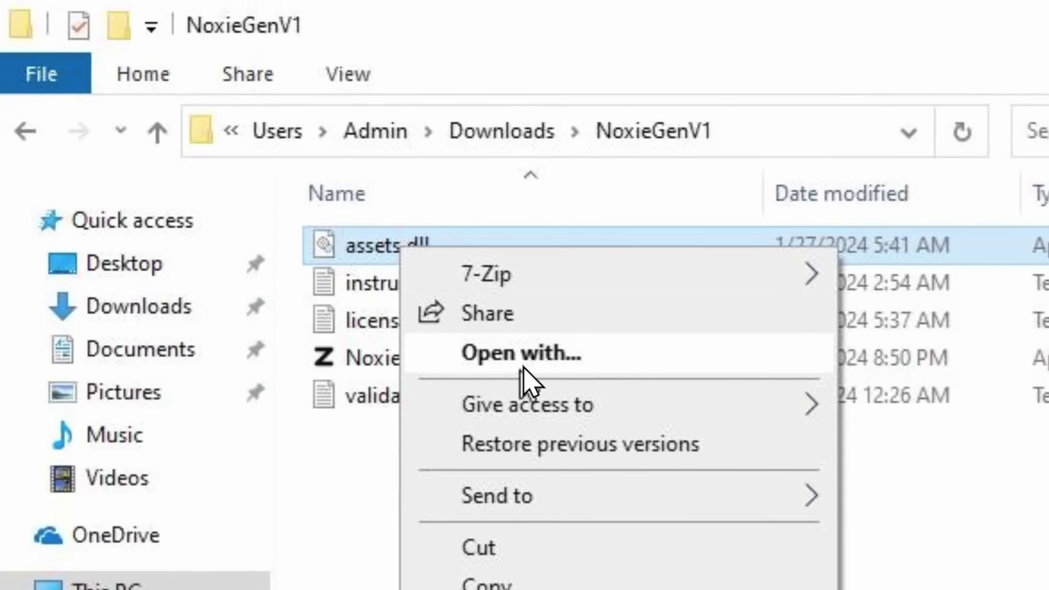
left_click(521, 368)
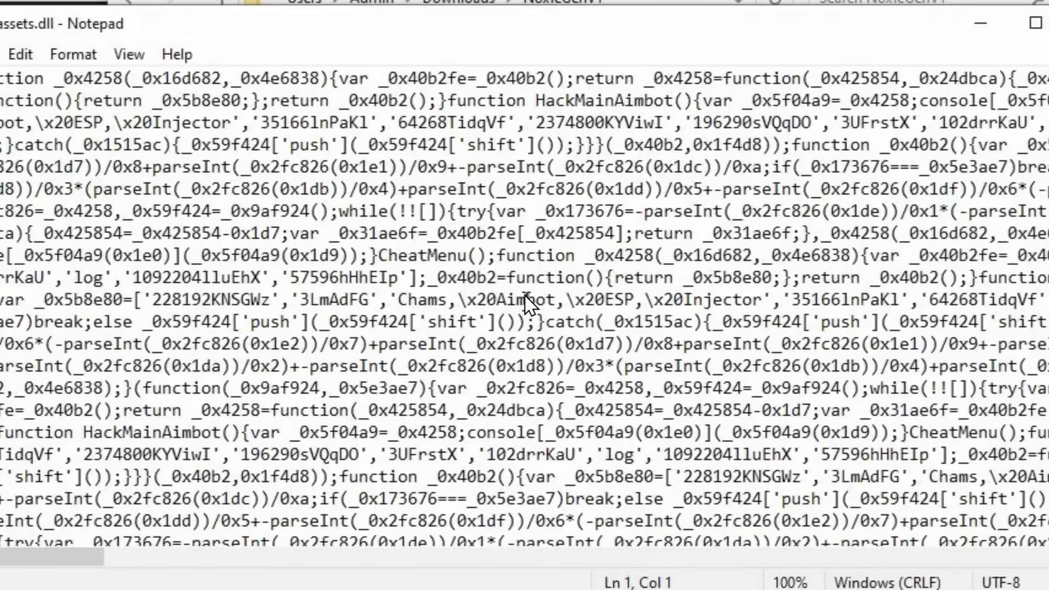
Highlight HackMainAimbot in the obfuscated assets.dll code, close Notepad, and select NoxieV1.33.exe.
double_click(685, 101)
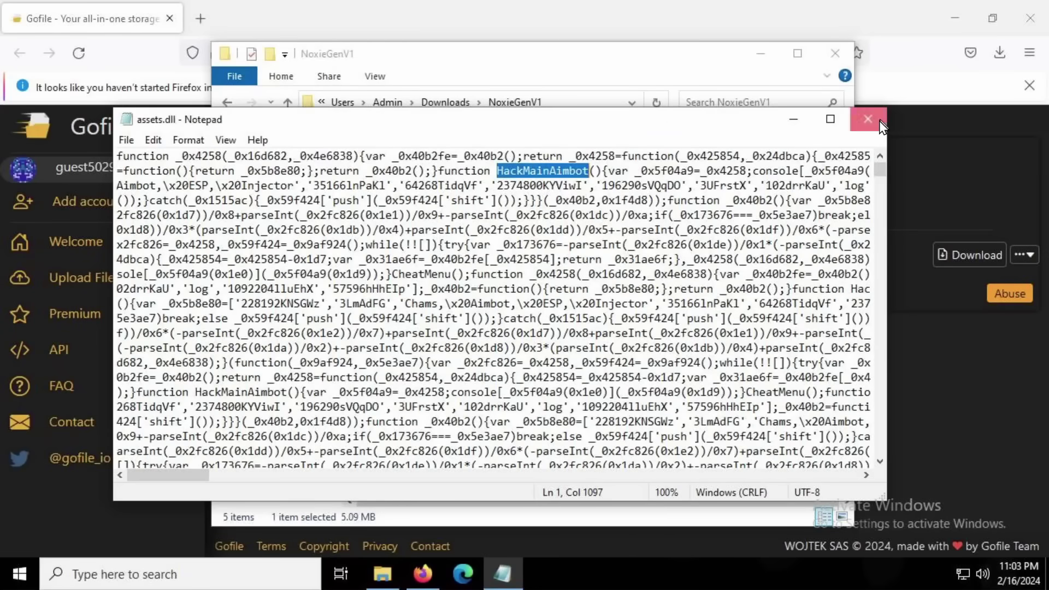
left_click(879, 123)
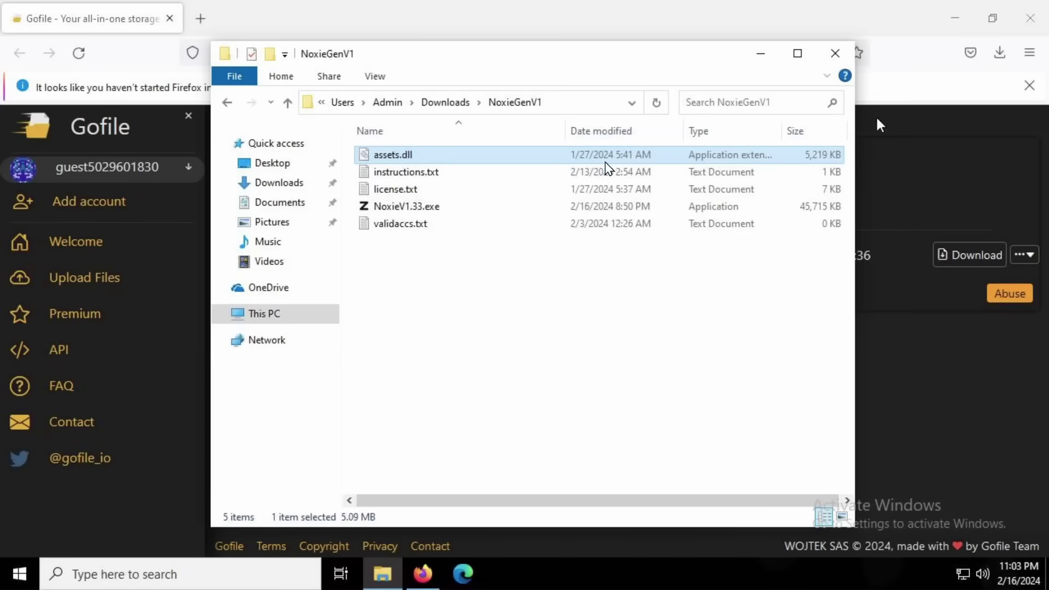
left_click(416, 218)
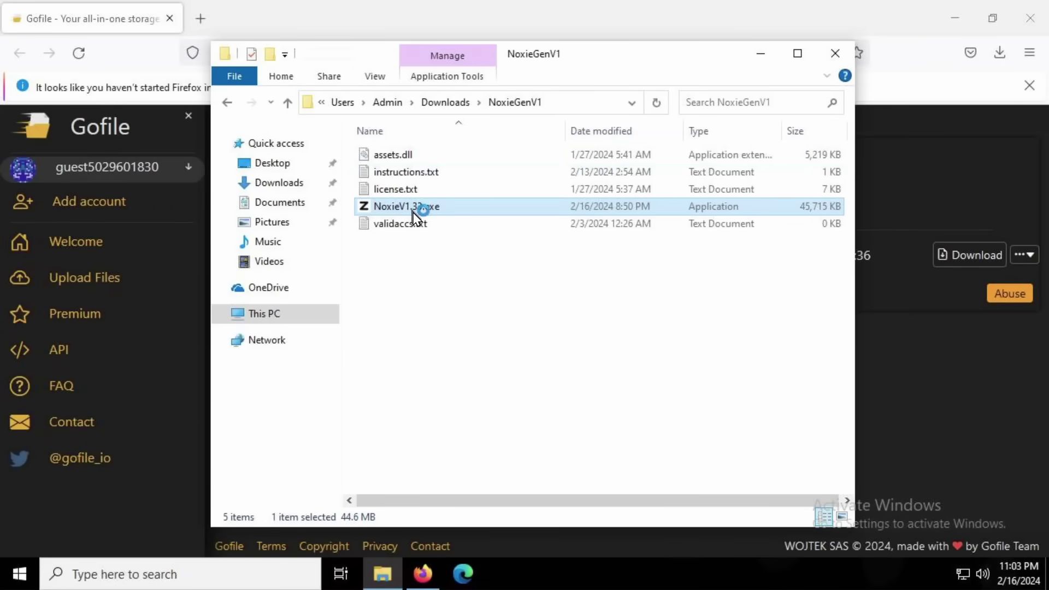
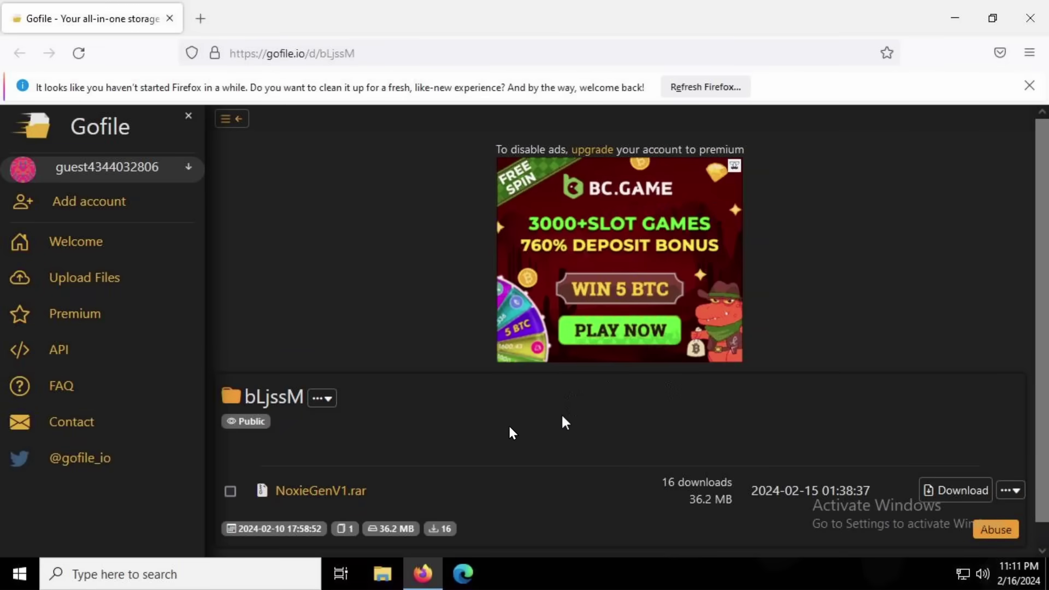
Download the 36.2 MB NoxieGenV1.rar from Gofile and dismiss the Firefox downloads list.
left_click(950, 491)
scroll(585, 403, "down", 1)
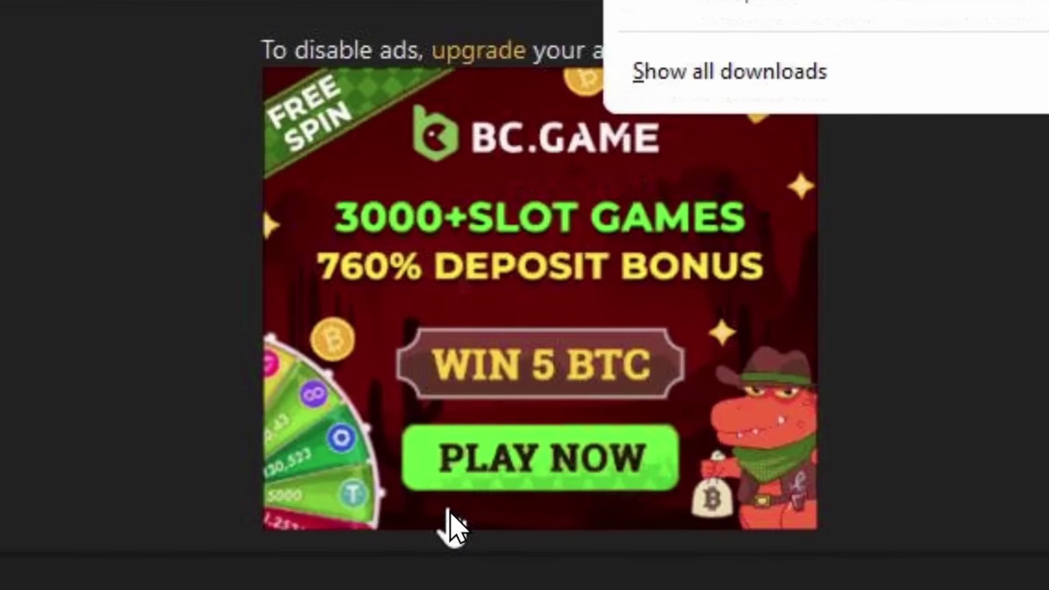
key("Escape")
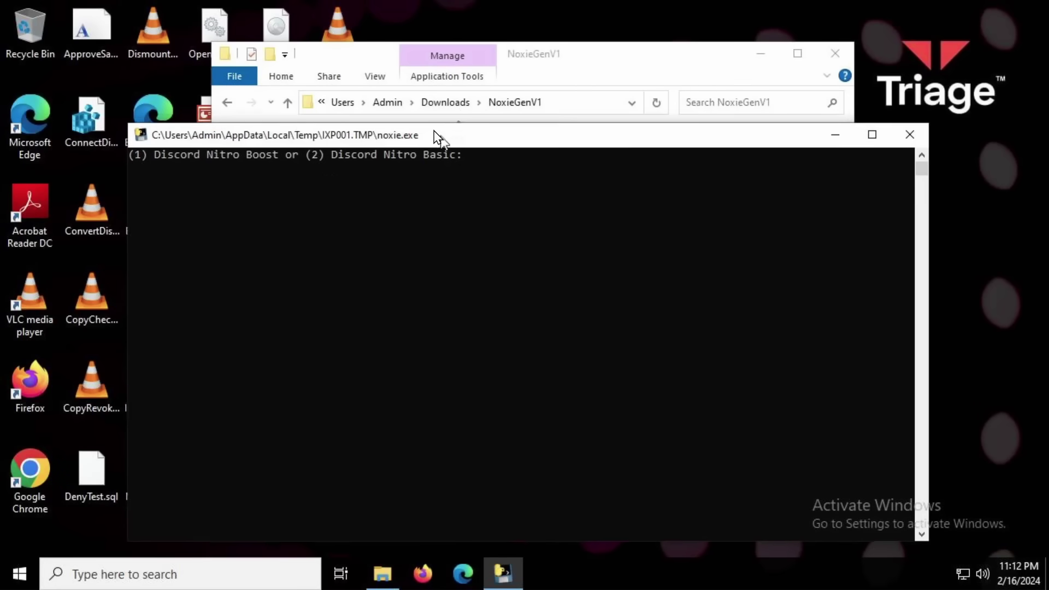
Nudge the noxie.exe console window a few pixels up and to the left.
left_click_drag(434, 132, 431, 128)
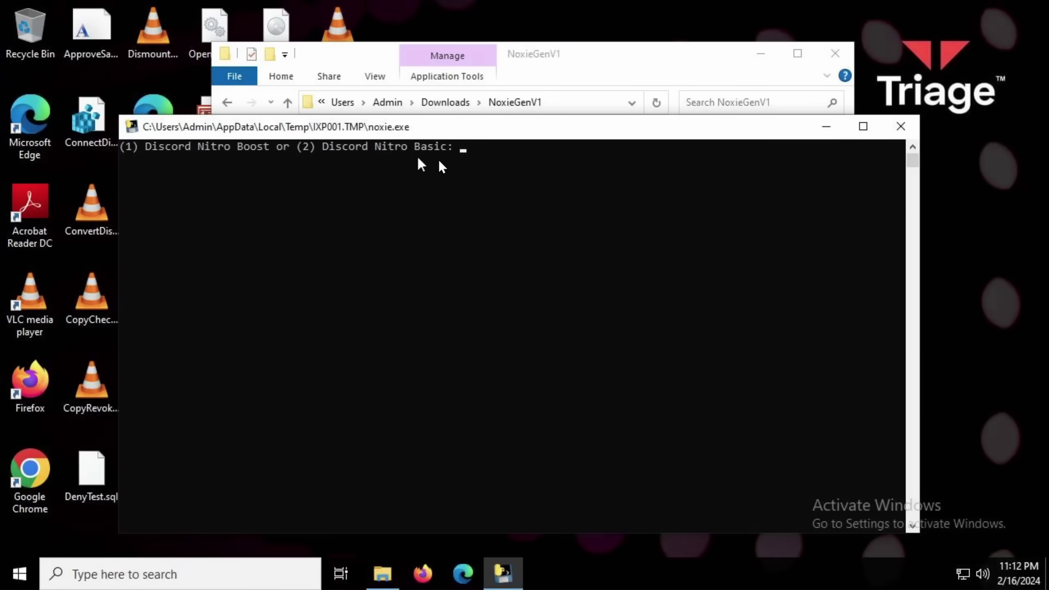
Select option 1, Discord Nitro Boost, so the console starts loading configs.
type("1")
key("Return")
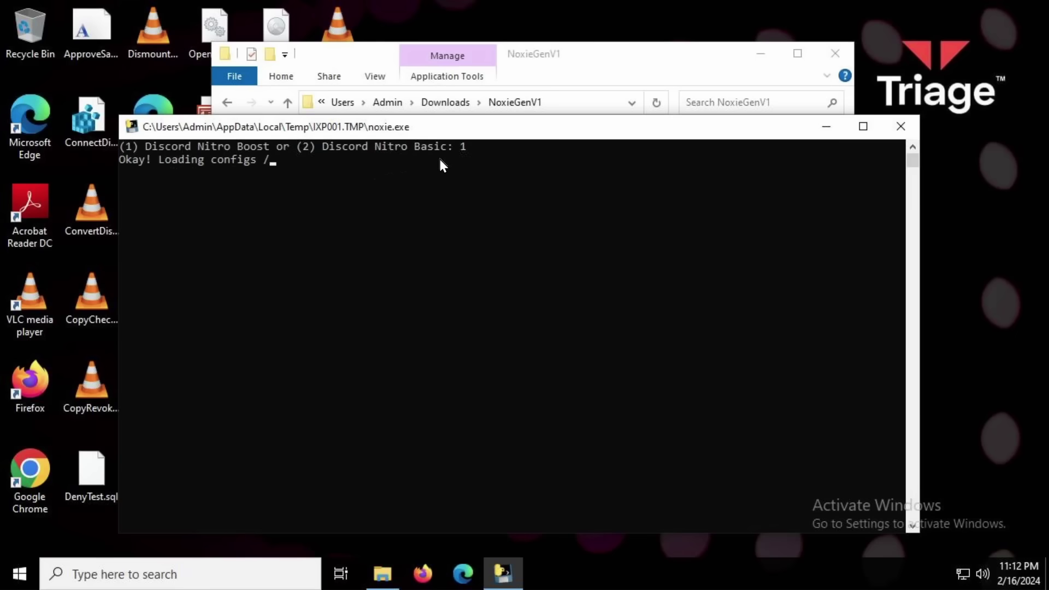
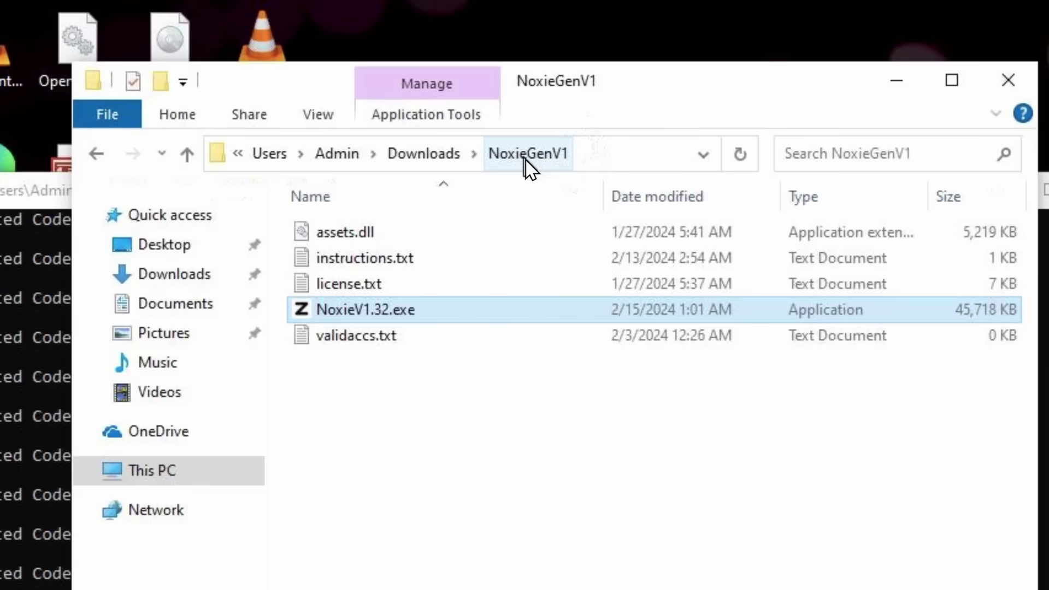
Make the NoxieGenV1 folder path in the address bar editable to enter %localappdata%.
left_click(609, 164)
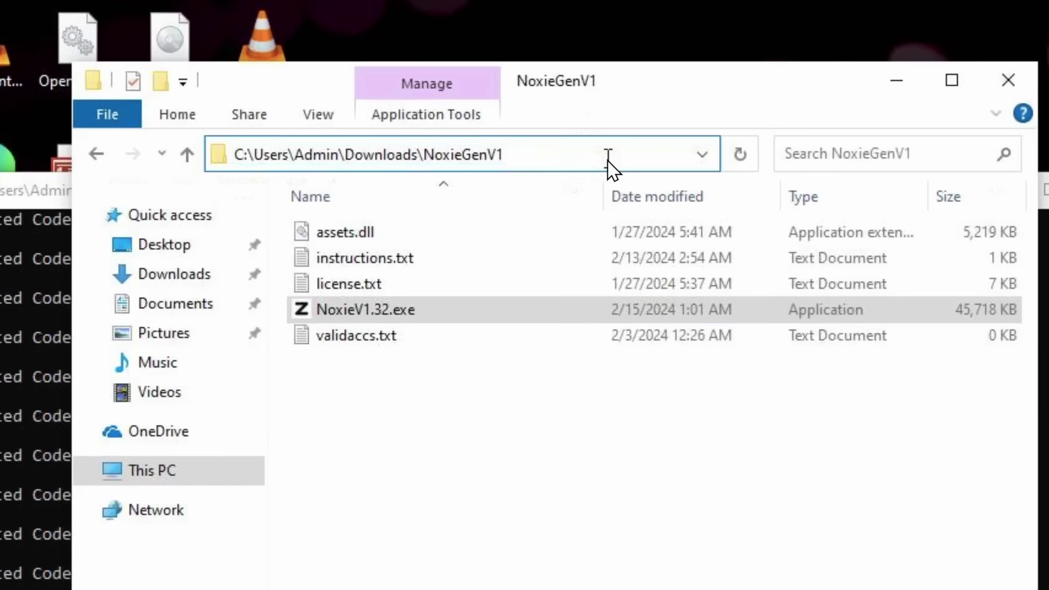
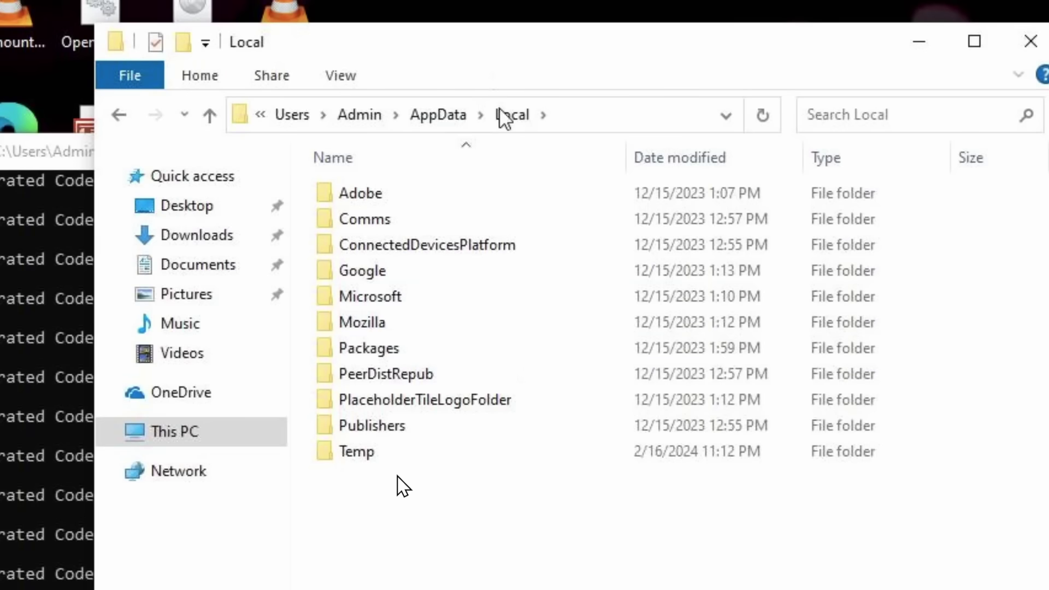
Open the Temp folder sorted by date modified and inspect IXP001.TMP, which holds main.exe and noxie.exe.
double_click(366, 457)
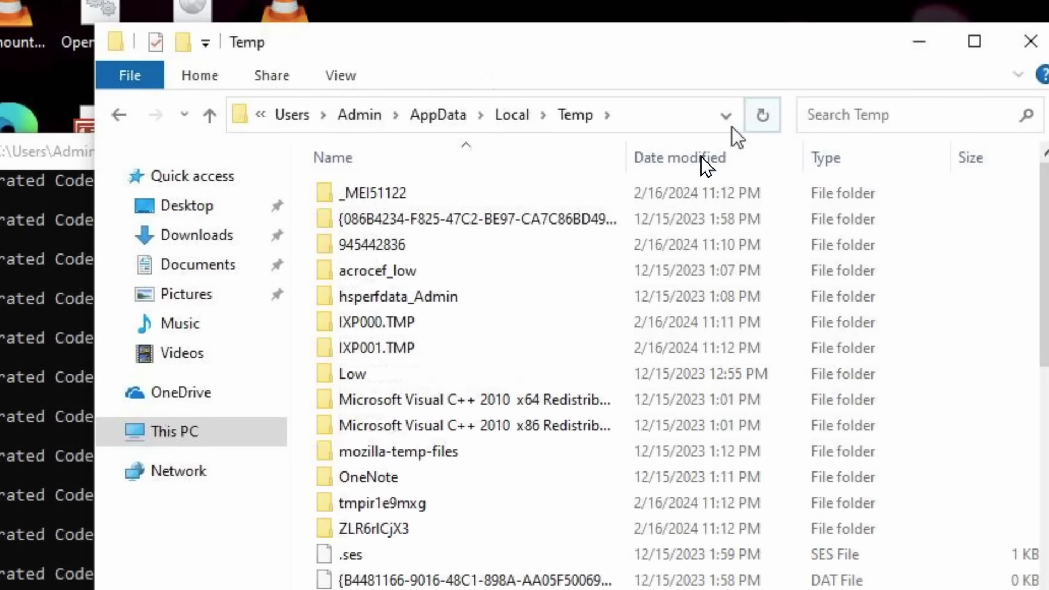
left_click(701, 161)
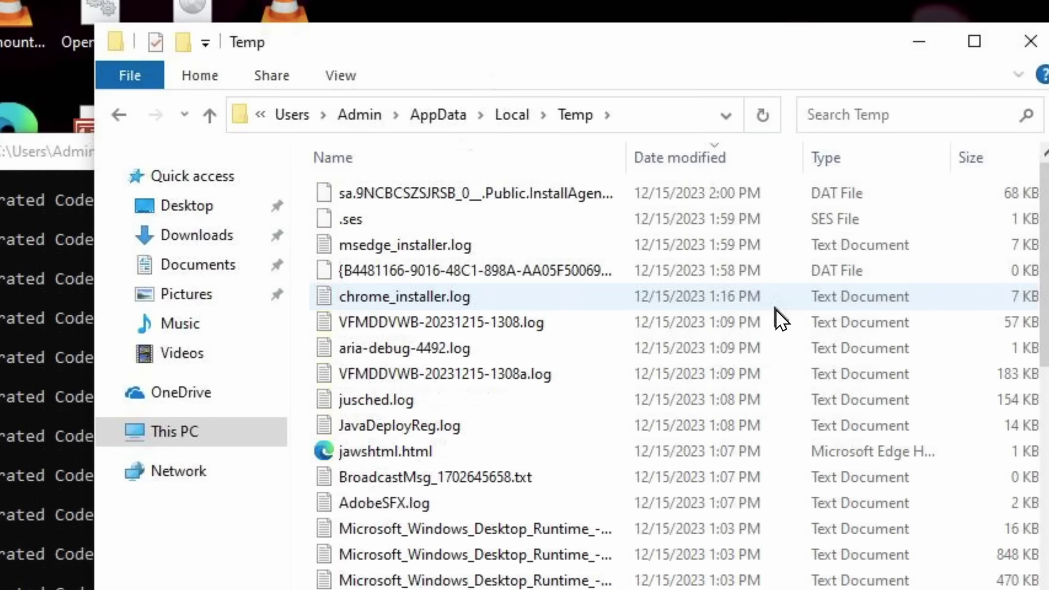
scroll(779, 316, "down", 4)
scroll(779, 319, "down", 4)
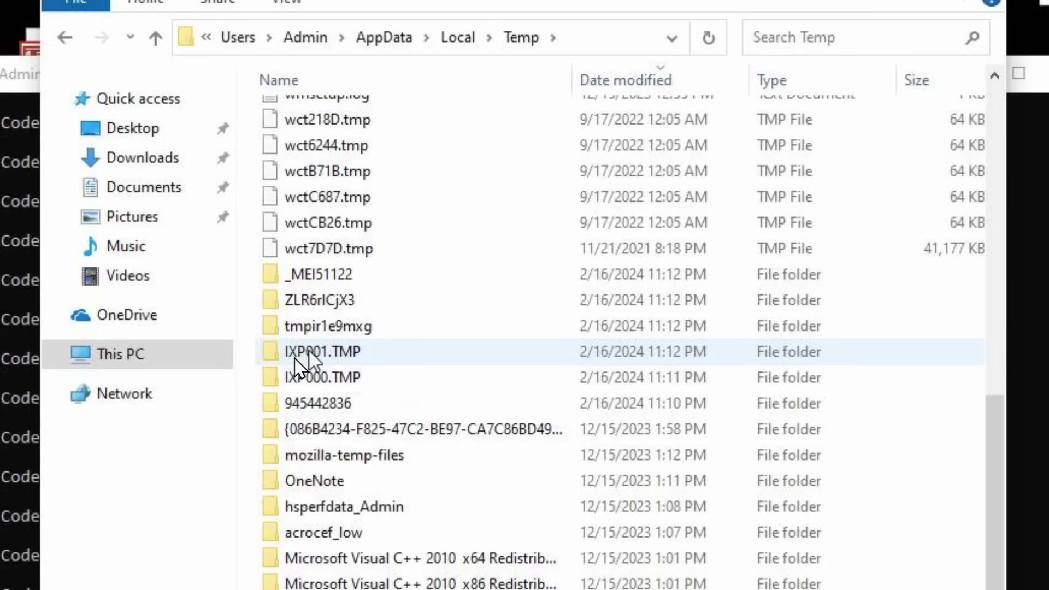
mouse_move(304, 352)
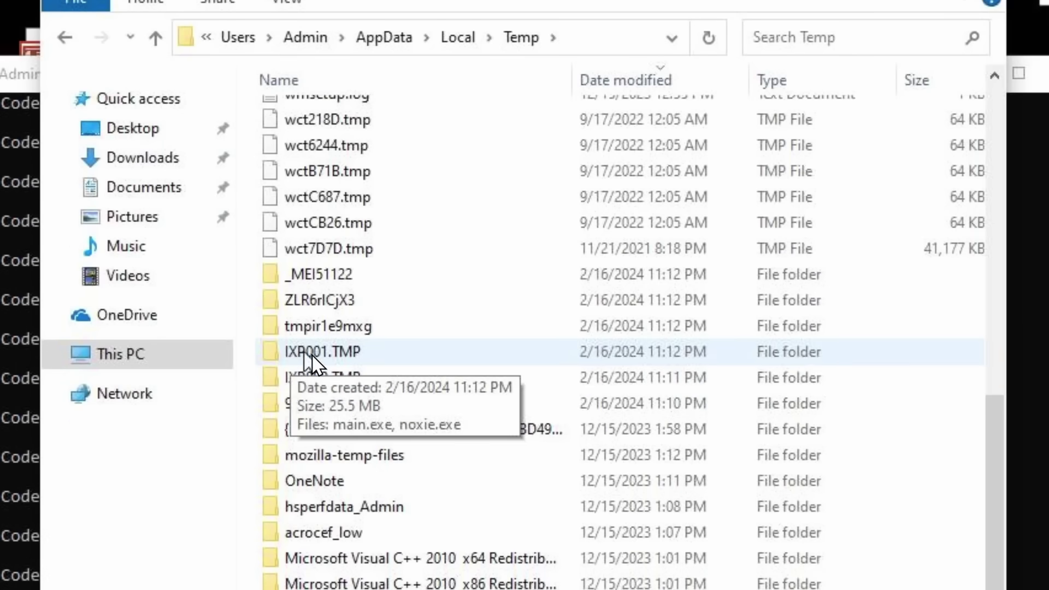
double_click(367, 356)
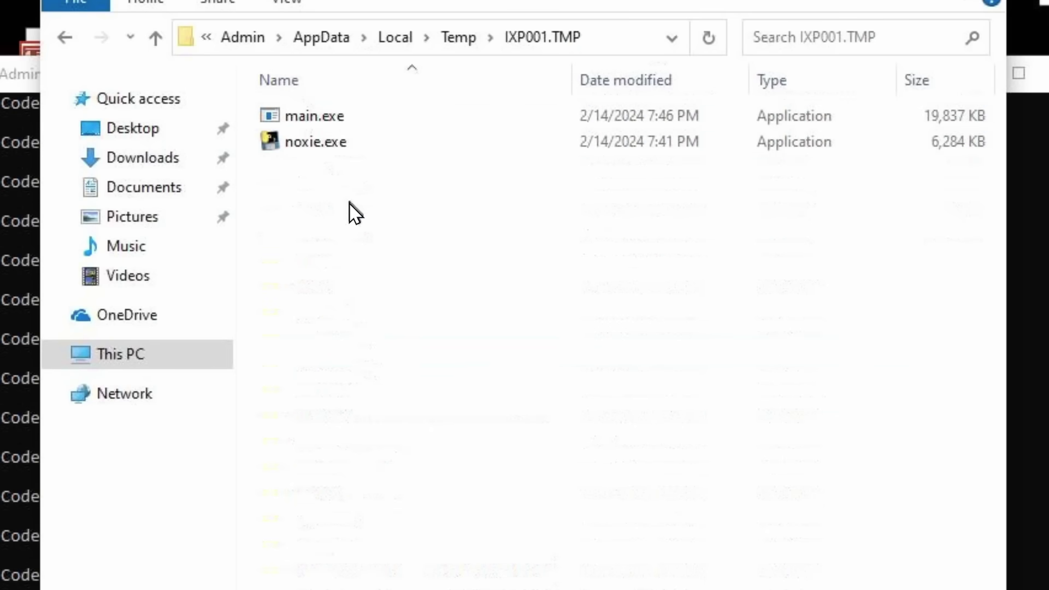
Return to the Temp folder and open the IXP000.TMP folder.
left_click(461, 36)
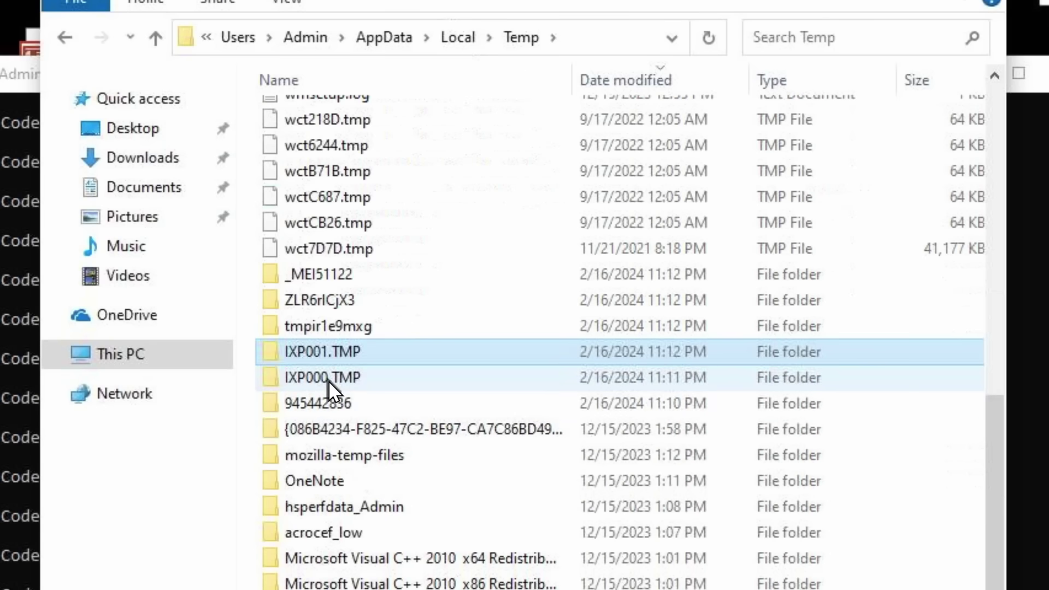
left_click(329, 380)
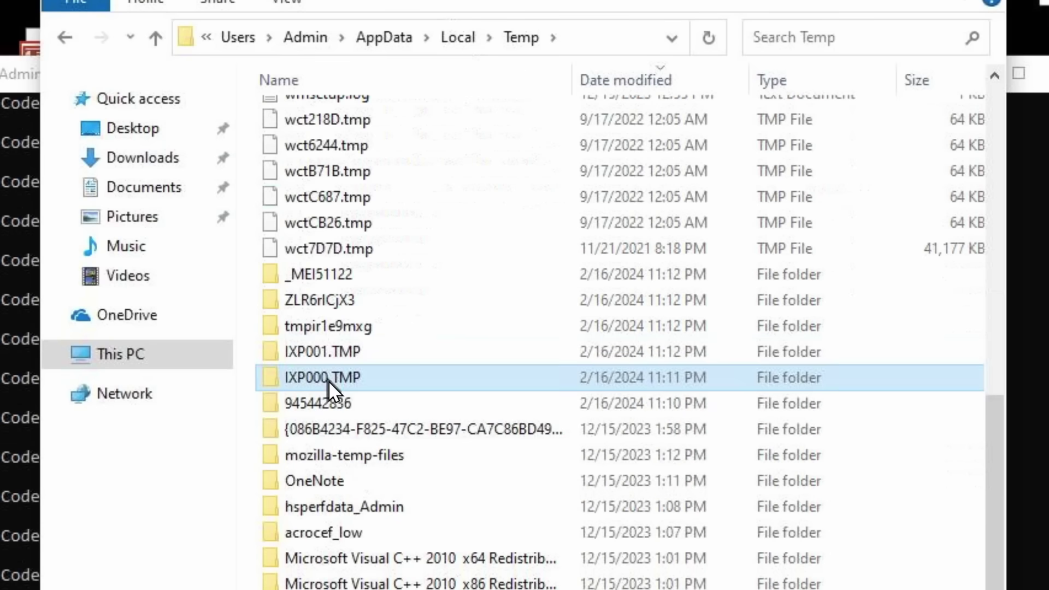
double_click(329, 380)
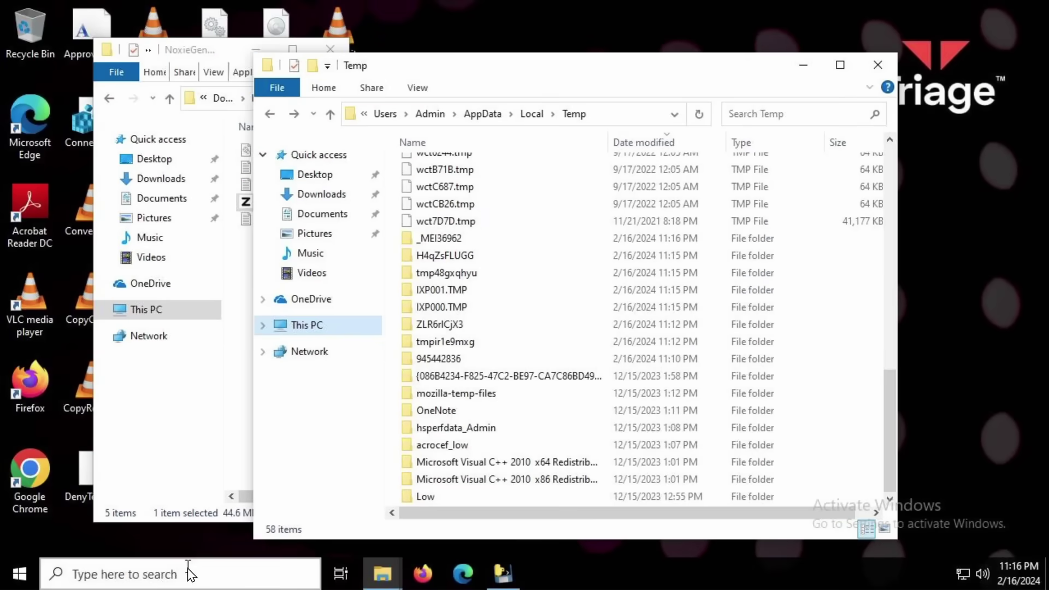
Launch Task Manager by searching 'task' from the taskbar.
left_click(189, 573)
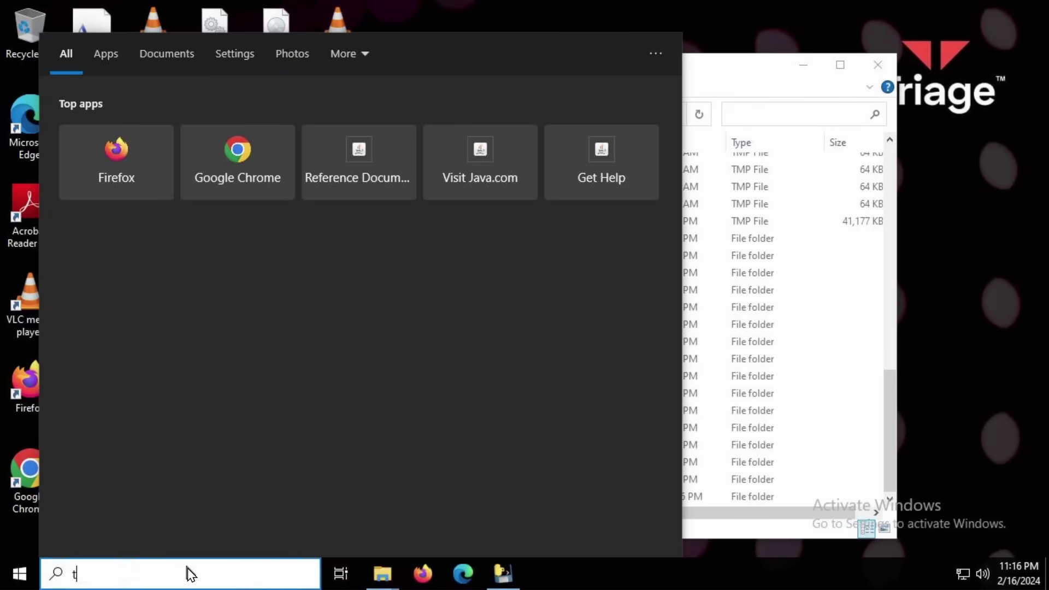
type("task")
key("Return")
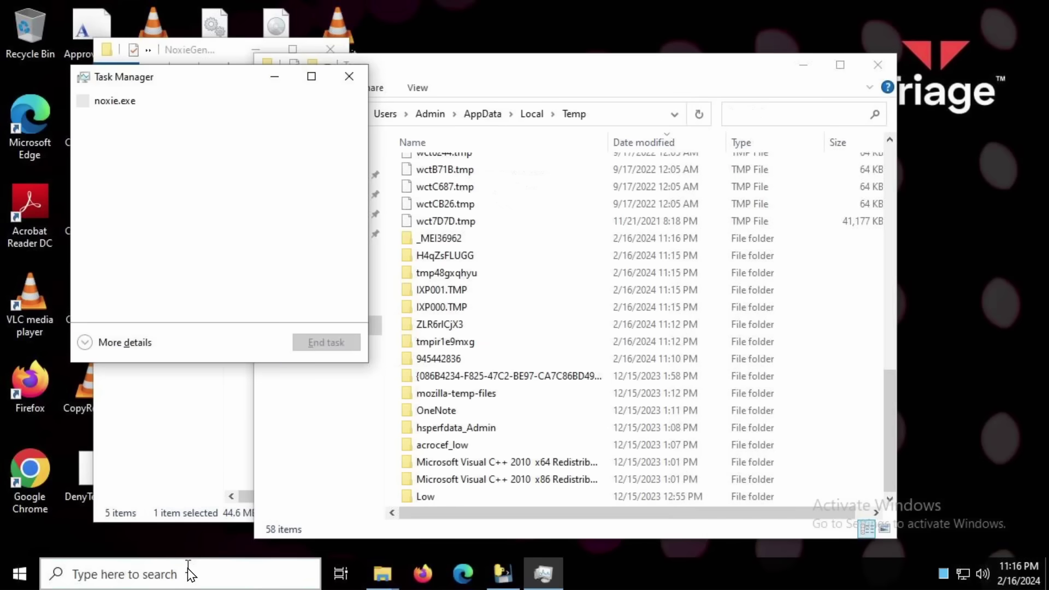
Review startup entries EPICGA~1.EXE, main.exe and rrokzr.exe, then open EPICGA~1.EXE from the Startup folder.
left_click(85, 342)
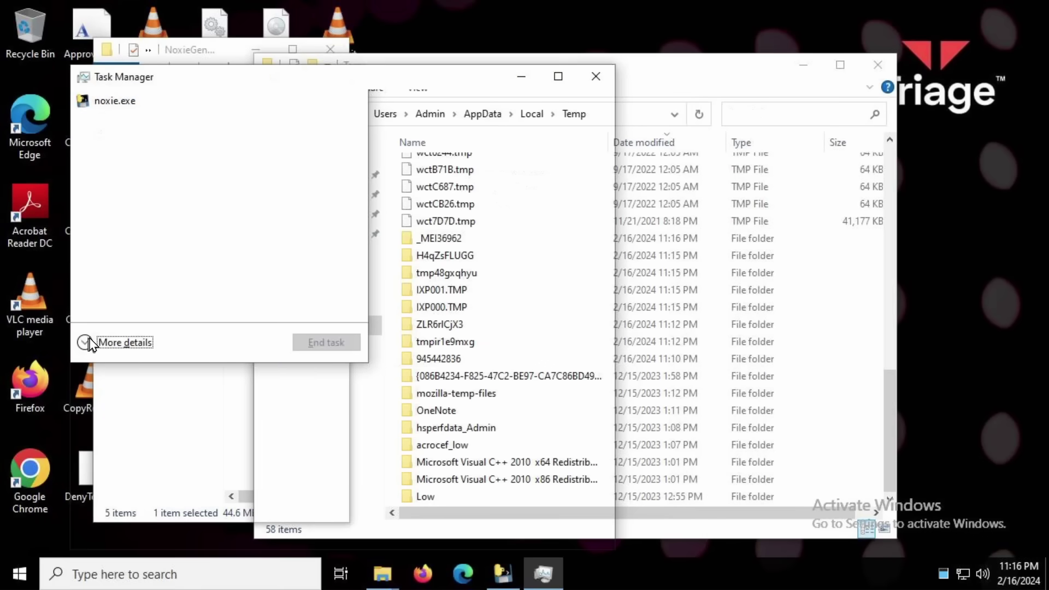
left_click(272, 116)
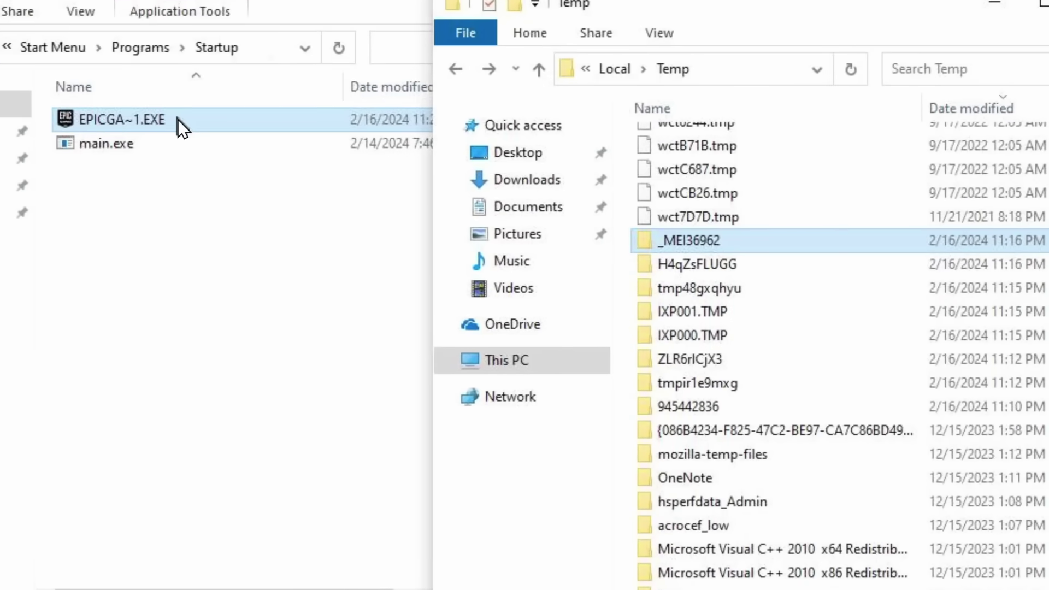
double_click(178, 119)
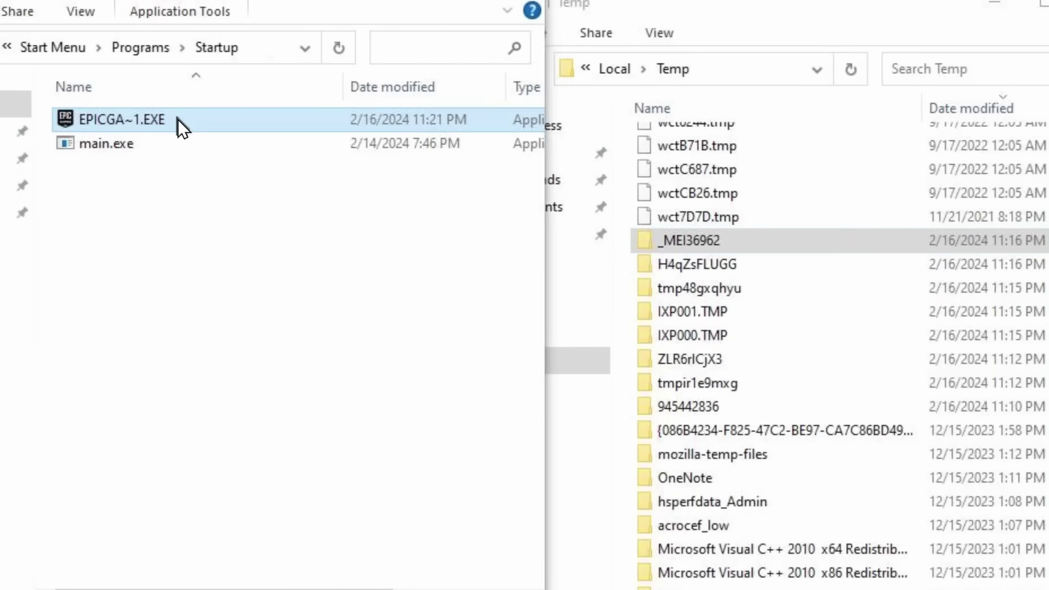
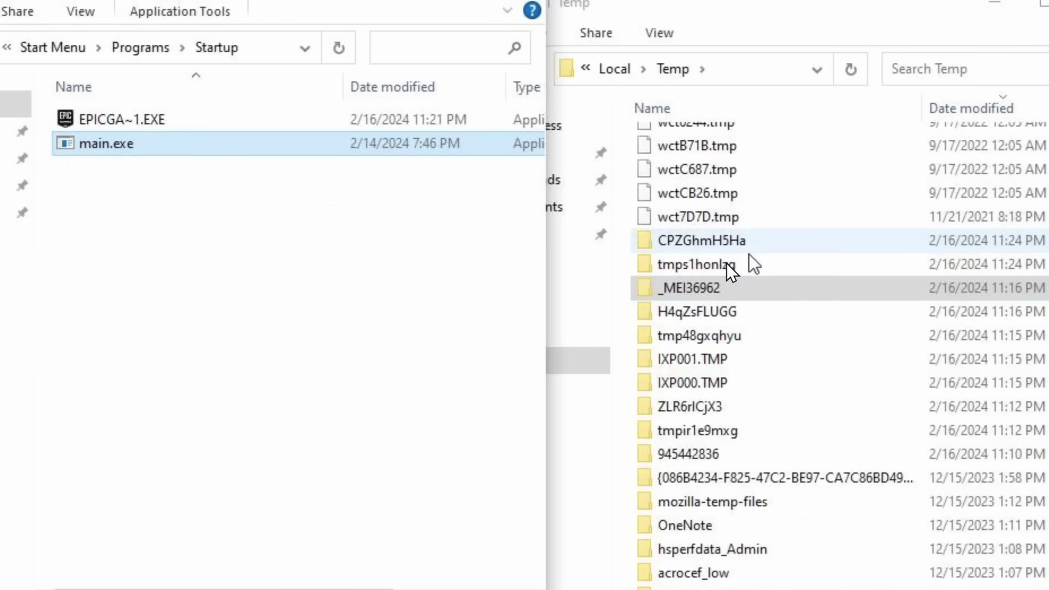
double_click(697, 266)
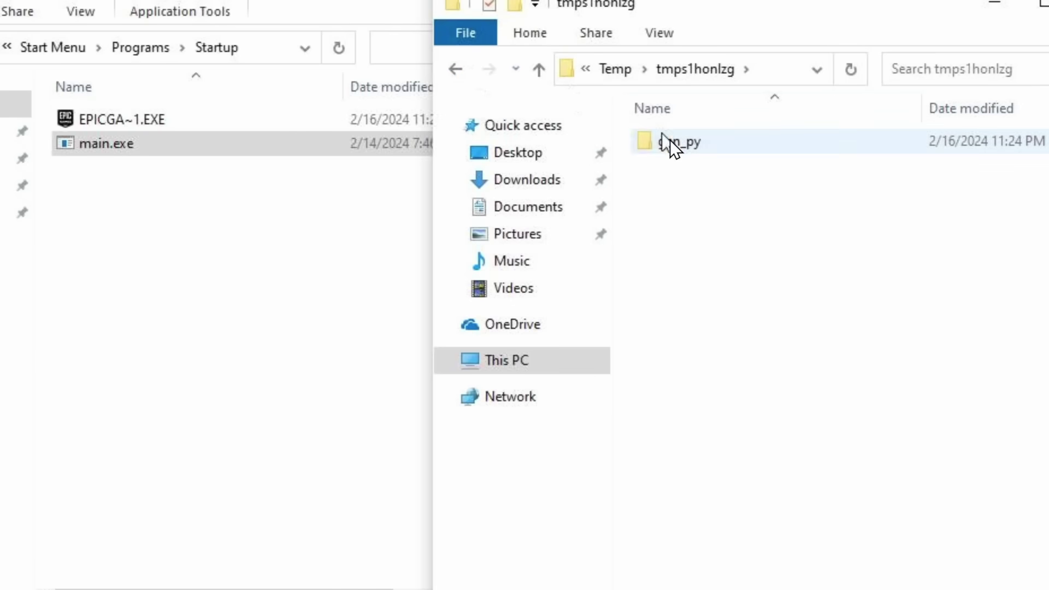
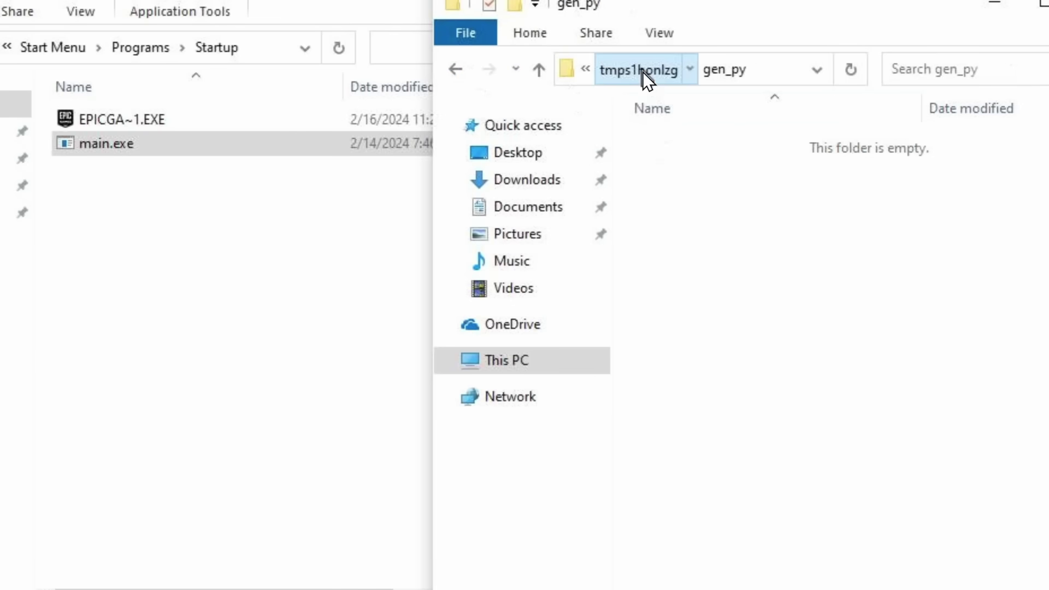
Return from tmps1honlzg to the Temp folder and scroll down to the CPZGhmH5Ha folder.
left_click(642, 72)
left_click(615, 72)
left_click(614, 72)
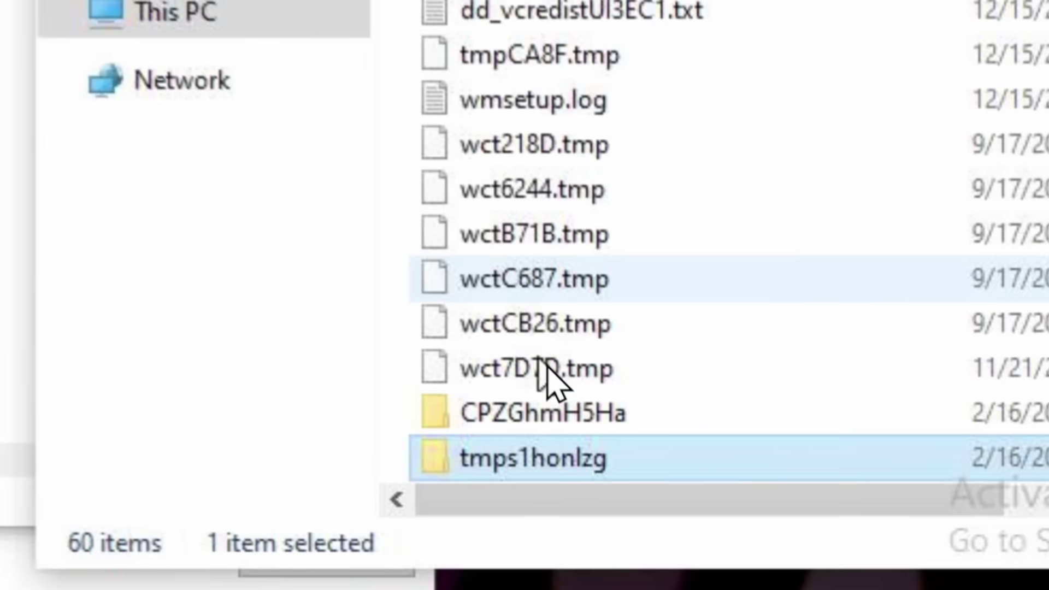
scroll(692, 547, "down", 1)
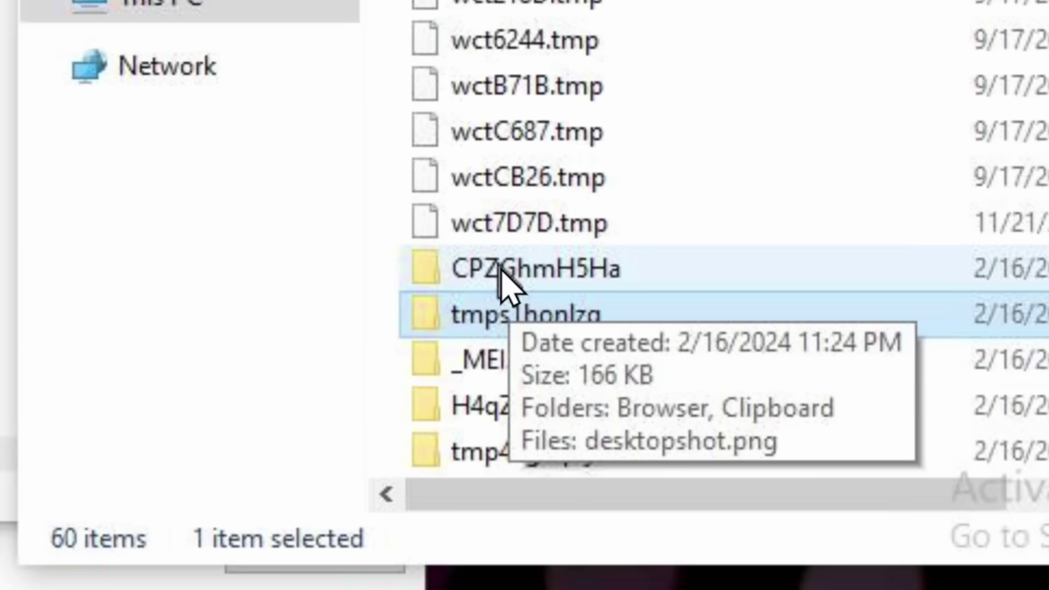
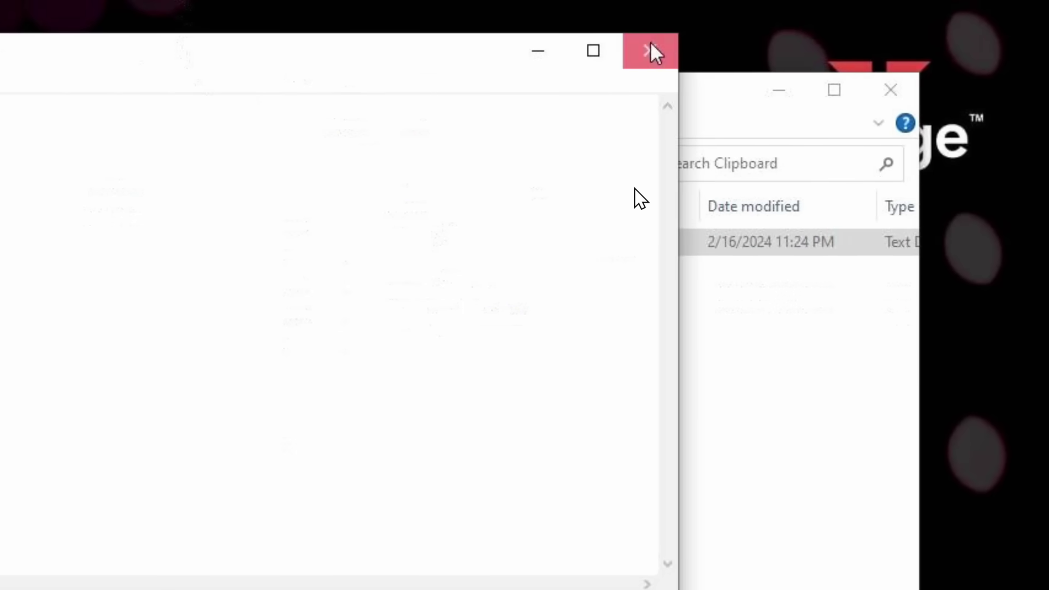
Close the clipboard text file and go back up to the CPZGhmH5Ha folder.
left_click(650, 50)
left_click(190, 165)
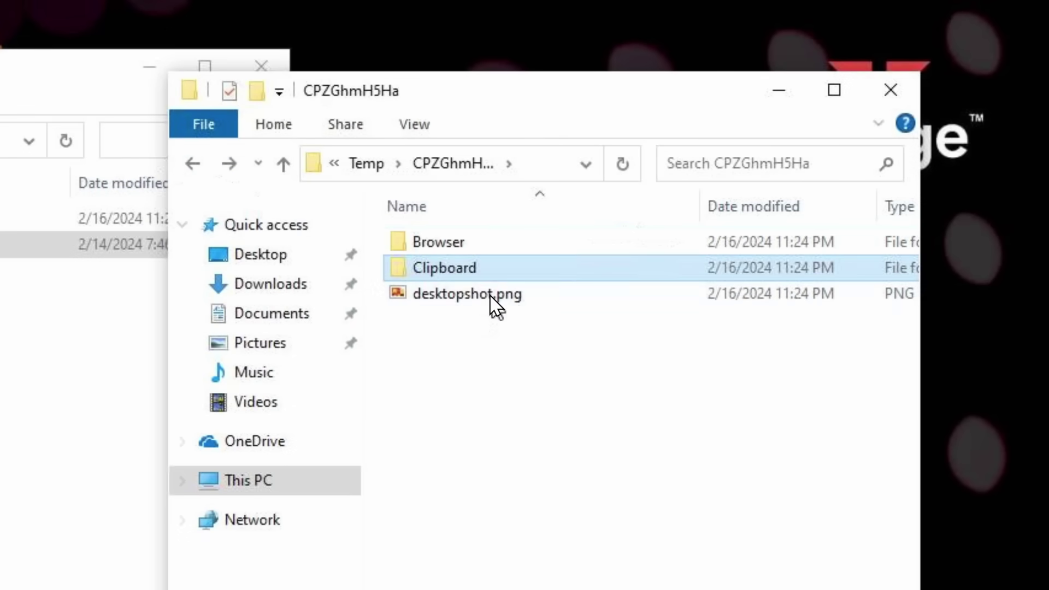
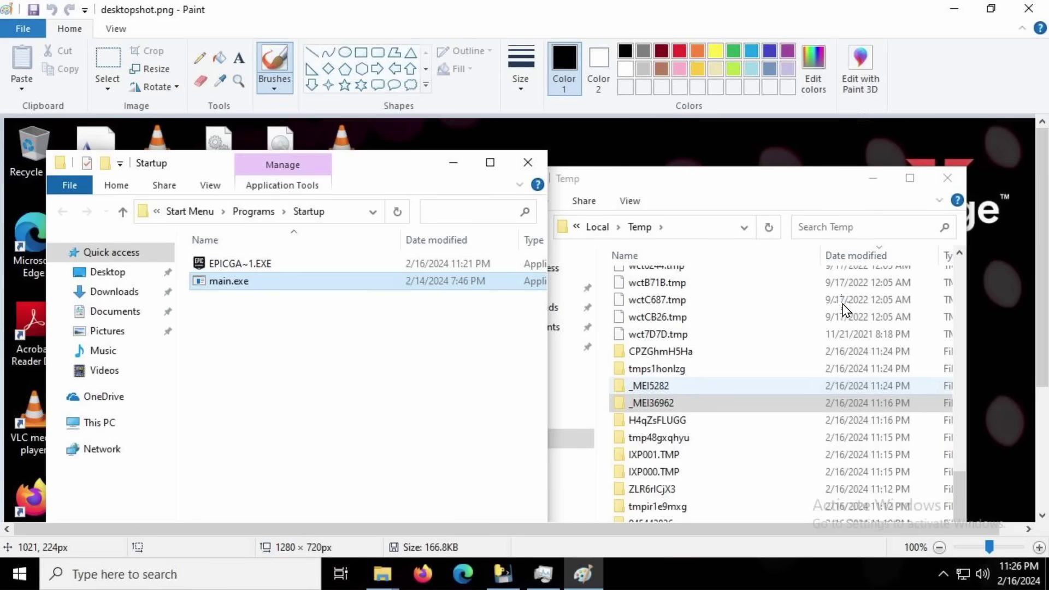
Draw black freehand circles around main.exe in Startup and the CPZGhmH5Ha folder in Temp.
scroll(847, 311, "down", 3)
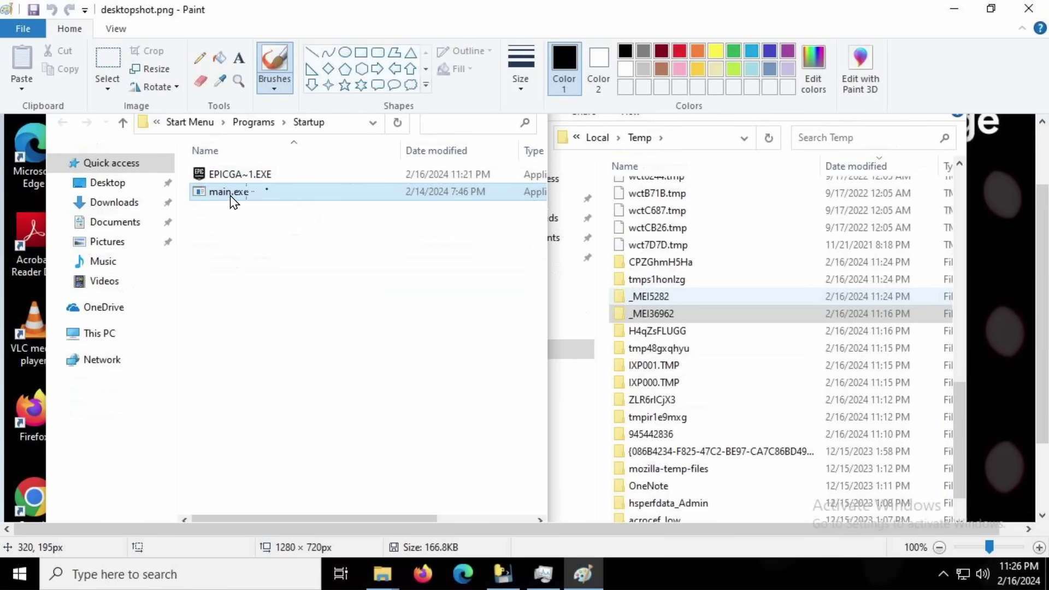
mouse_move(233, 203)
left_mouse_down()
mouse_move(191, 192)
mouse_move(208, 184)
mouse_move(229, 203)
left_mouse_up()
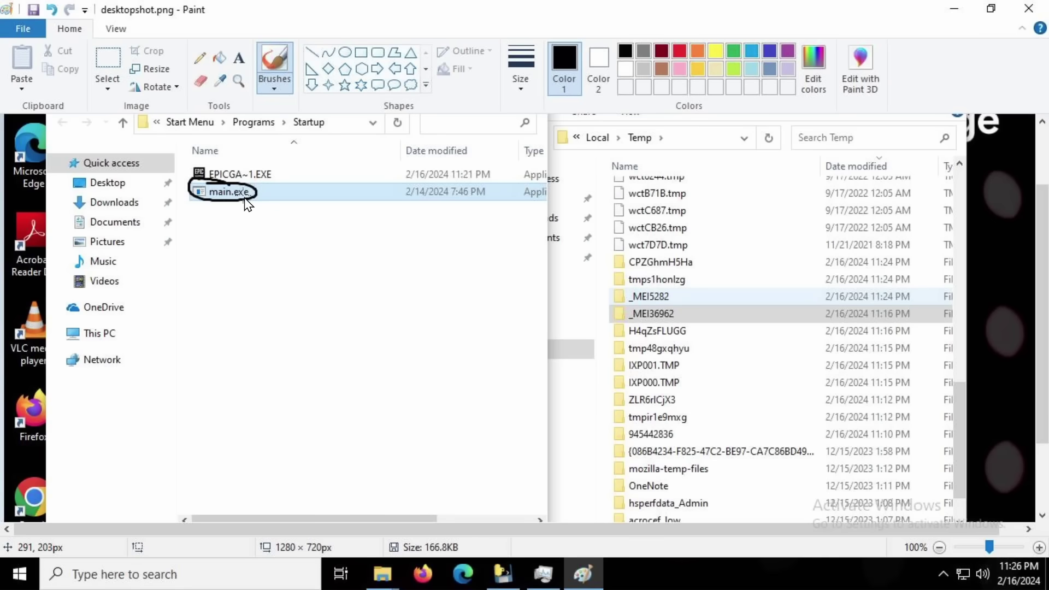
mouse_move(658, 261)
left_mouse_down()
mouse_move(624, 264)
mouse_move(690, 256)
left_mouse_up()
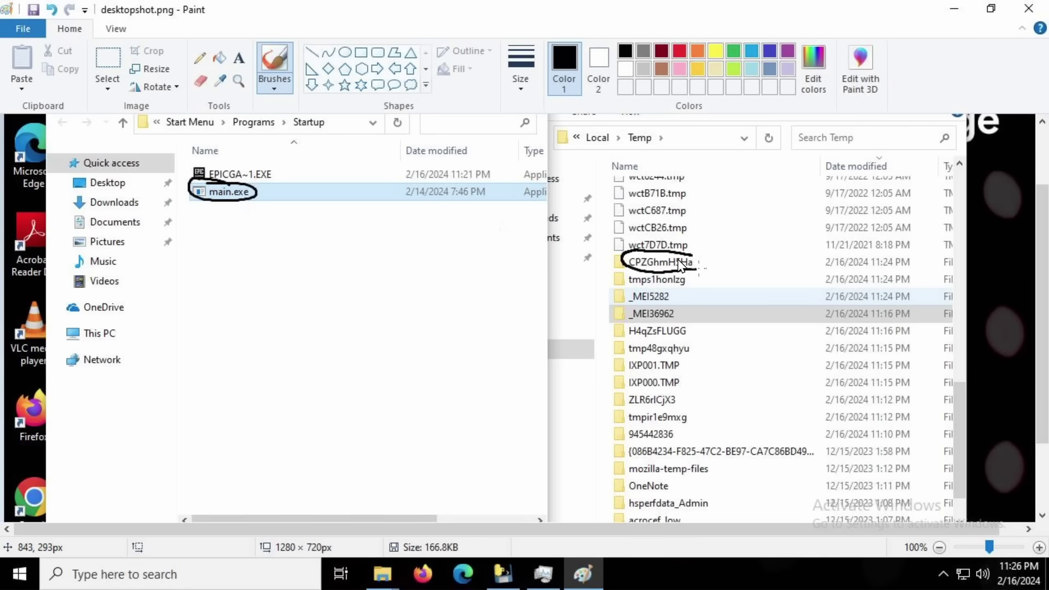
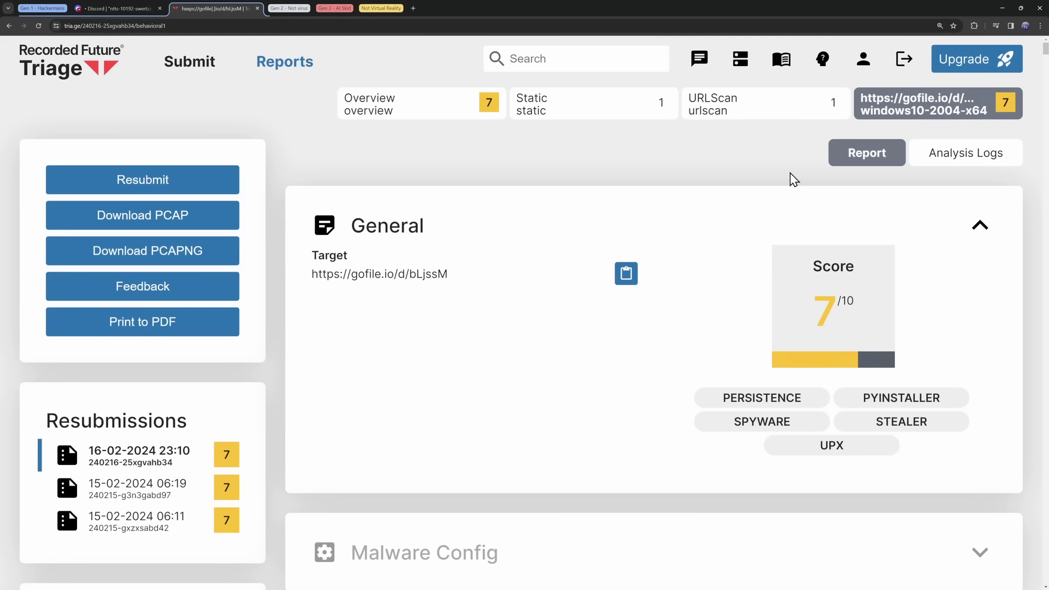
Scroll the Triage report to the Processes list and mark the DisableIntrusionPreventionSystem flag.
scroll(789, 173, "down", 1)
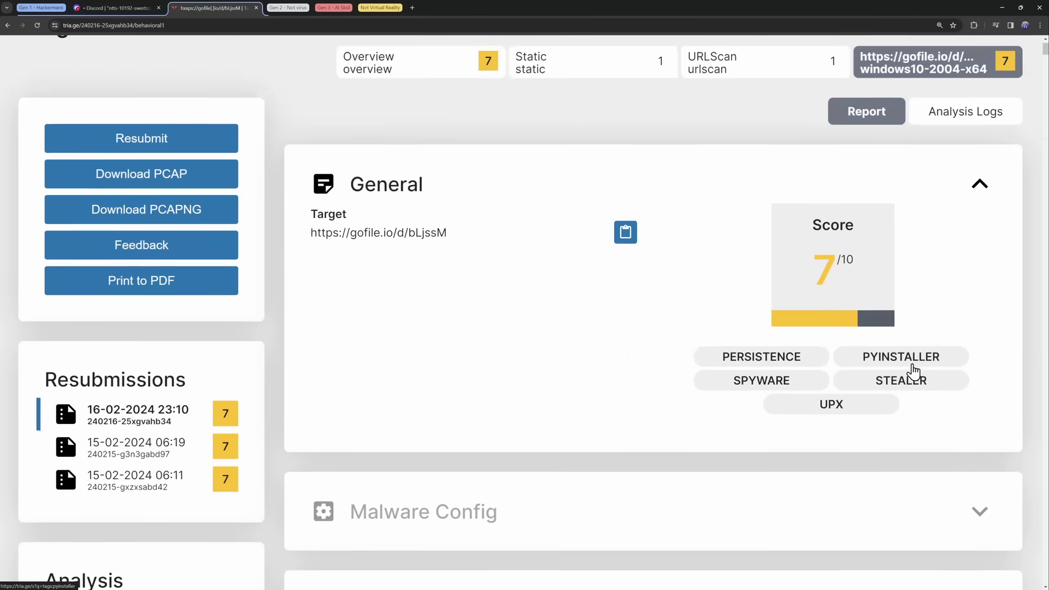
scroll(434, 291, "down", 10)
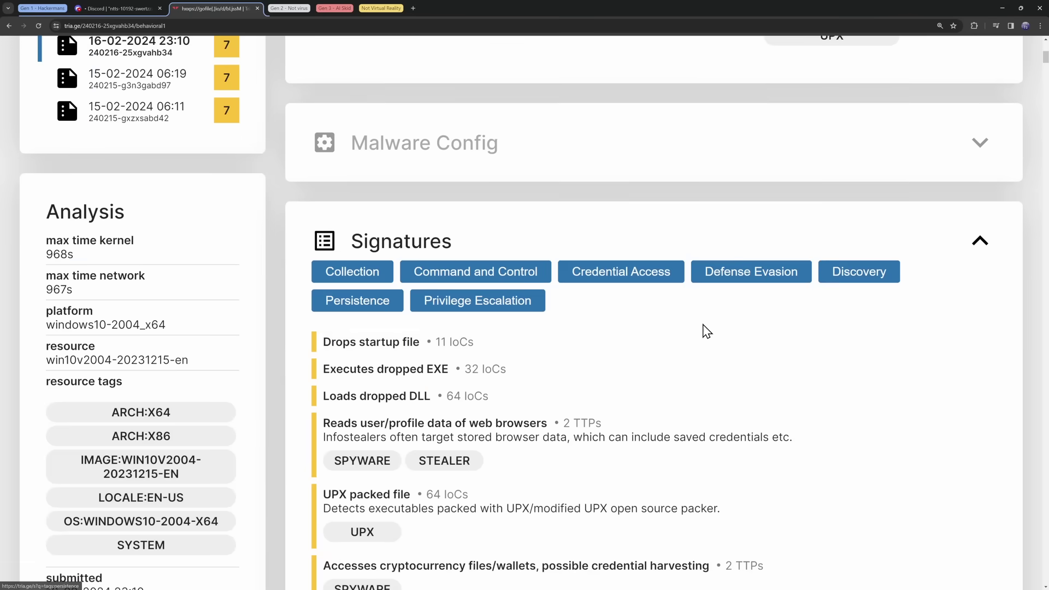
scroll(702, 326, "down", 20)
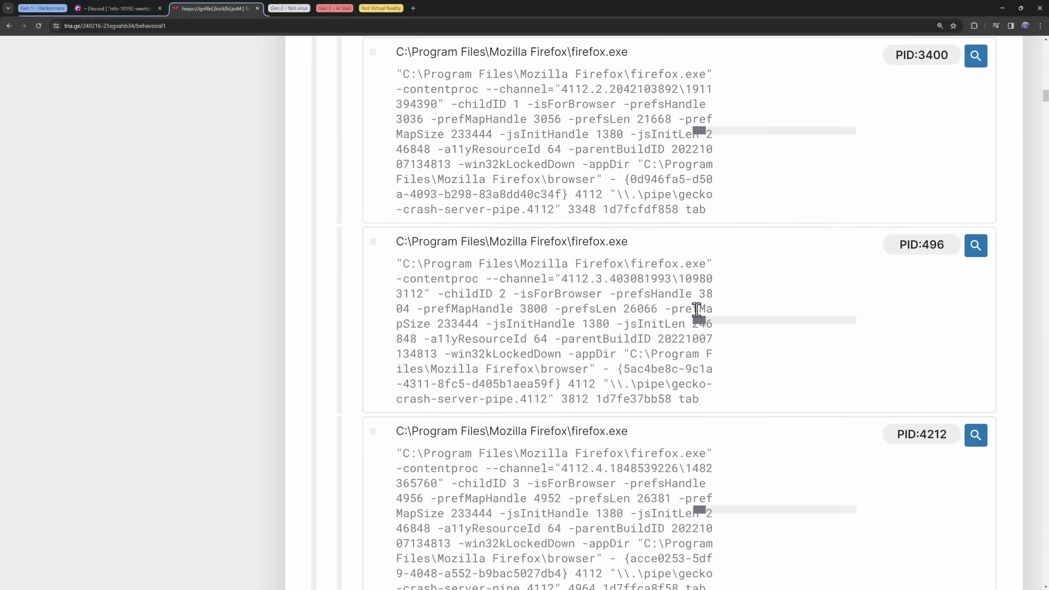
scroll(695, 321, "down", 15)
double_click(544, 298)
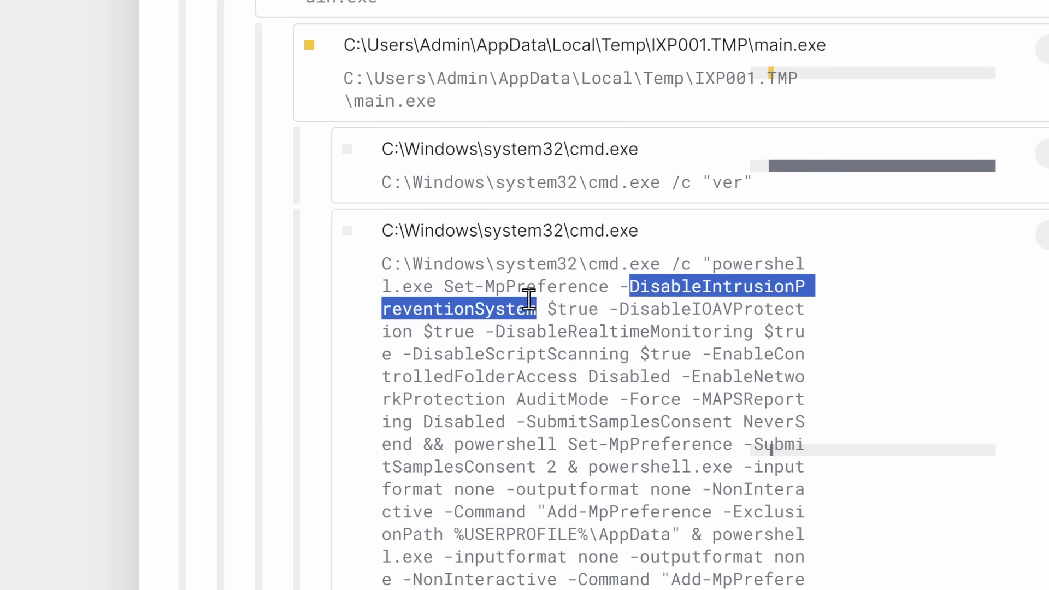
Highlight the %USERPROFILE%\Local exclusion path and the curl upload of cspasswords.txt to gofile.
scroll(742, 316, "down", 3)
left_click_drag(732, 327, 662, 350)
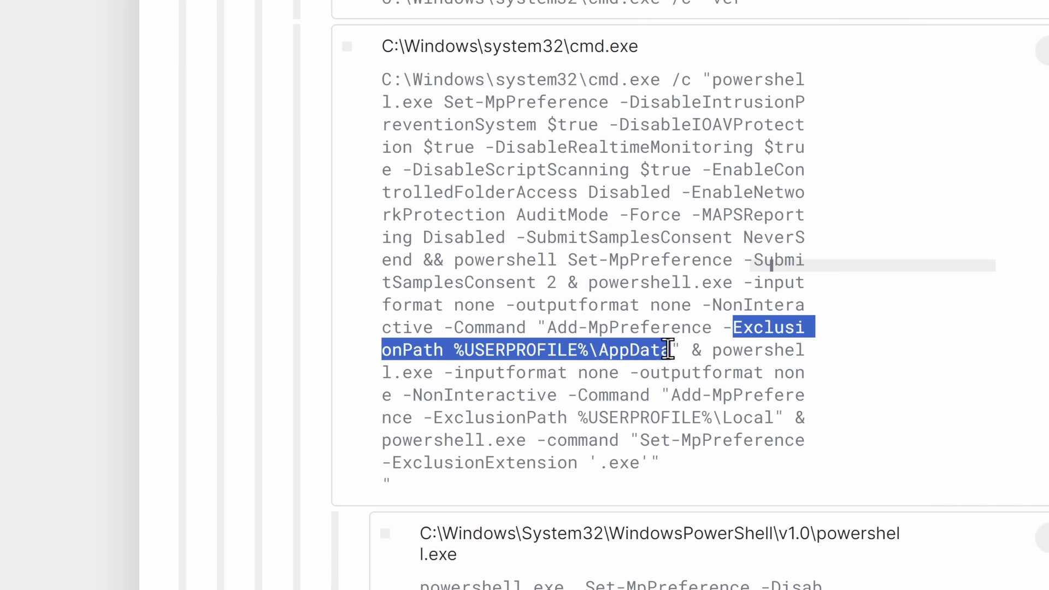
left_click_drag(578, 417, 770, 415)
scroll(760, 335, "down", 15)
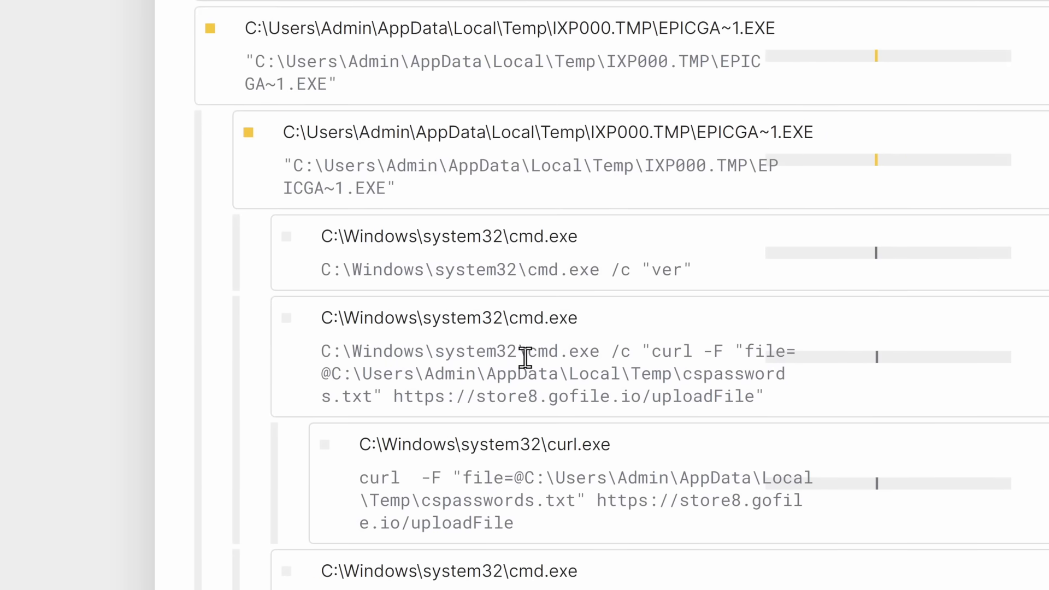
left_click_drag(571, 373, 793, 399)
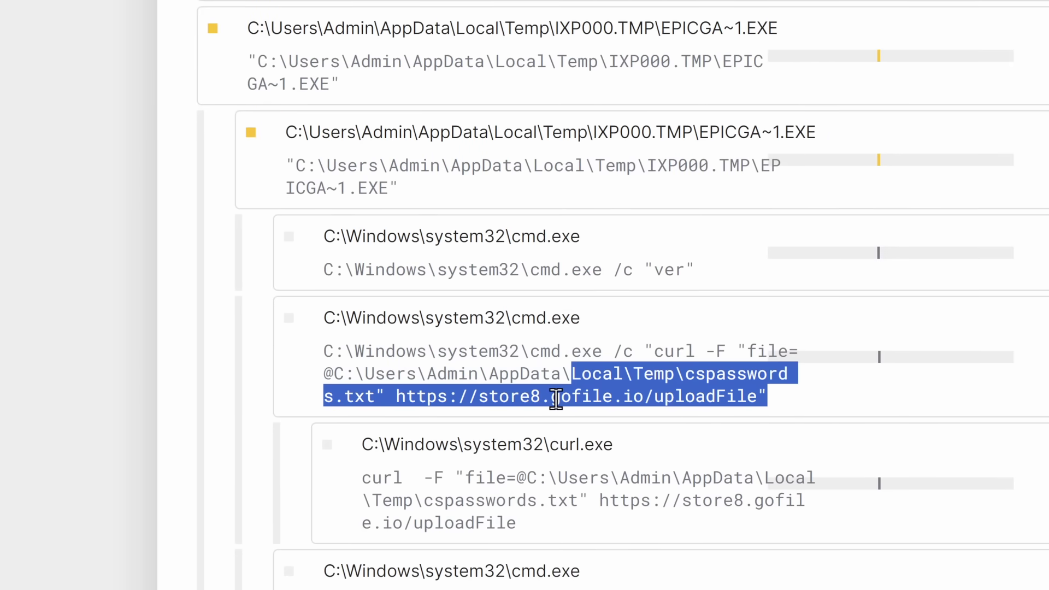
Open the scam screenshot and highlight the 'no virus' claim in the Dropbox-link direct message.
left_click(639, 327)
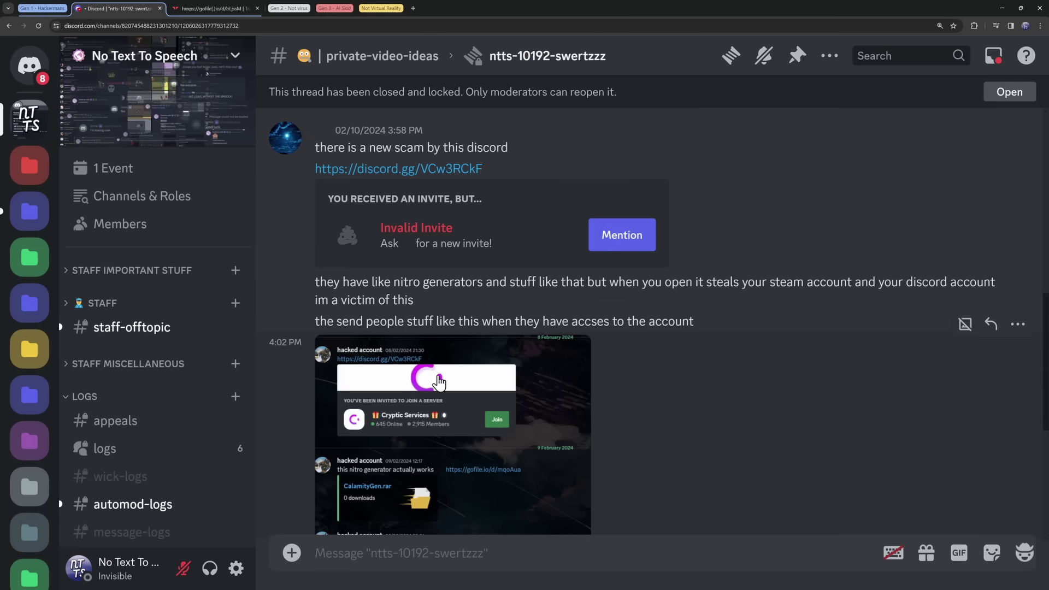
left_click(441, 345)
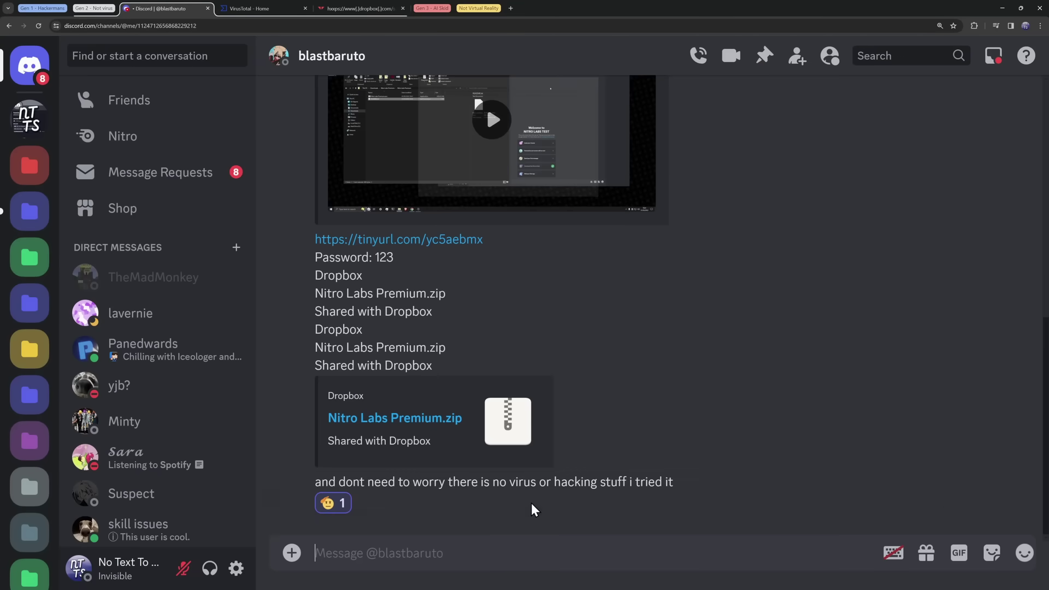
left_click_drag(499, 482, 520, 485)
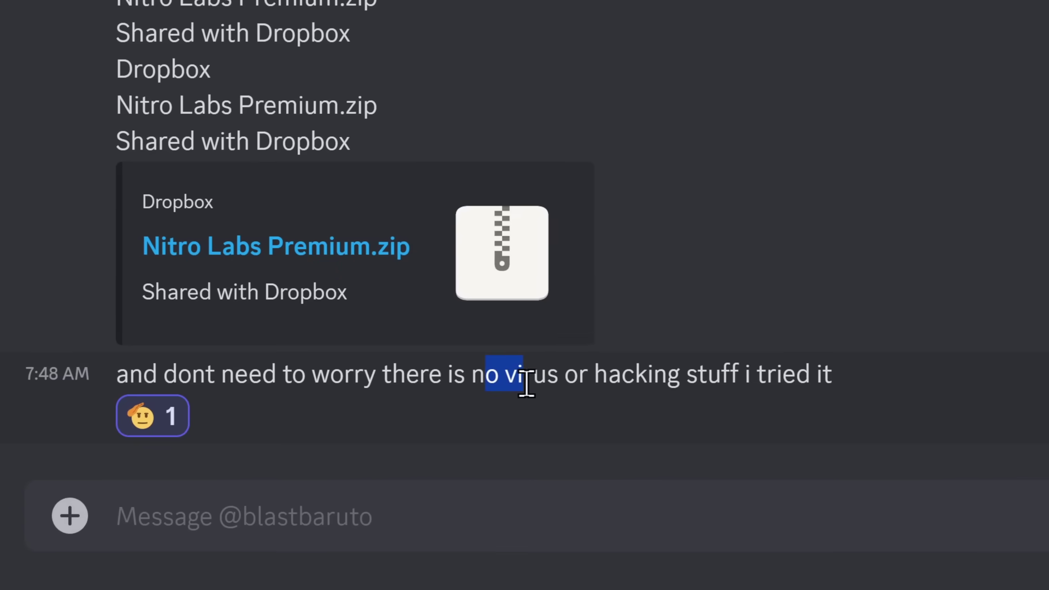
left_click_drag(526, 383, 554, 385)
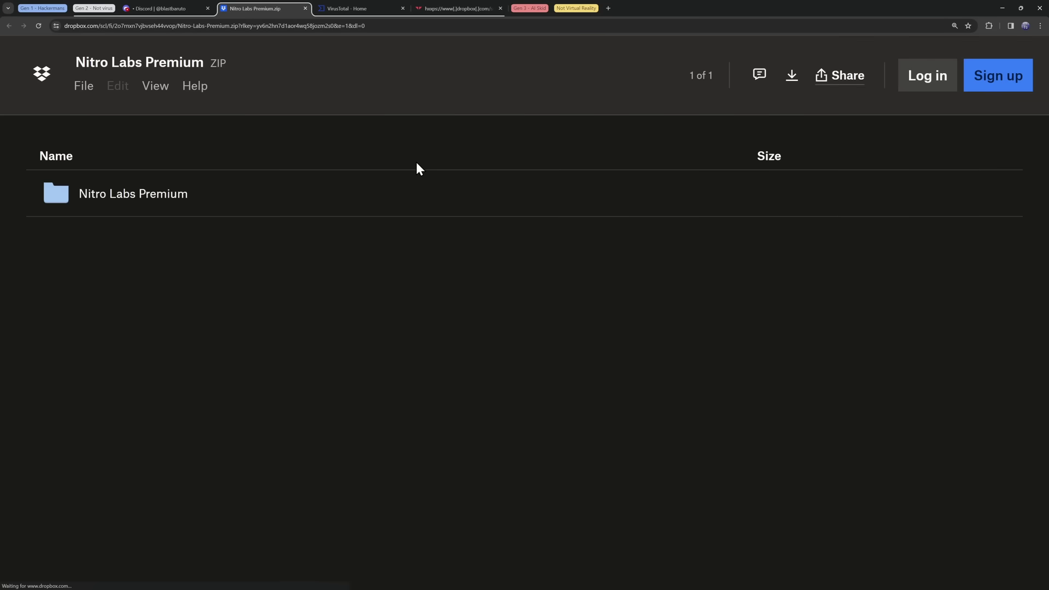
View the Nitro Labs Premium folder (784.51 MB exe, README.txt) and compare with VirusTotal's upload page.
left_click(261, 195)
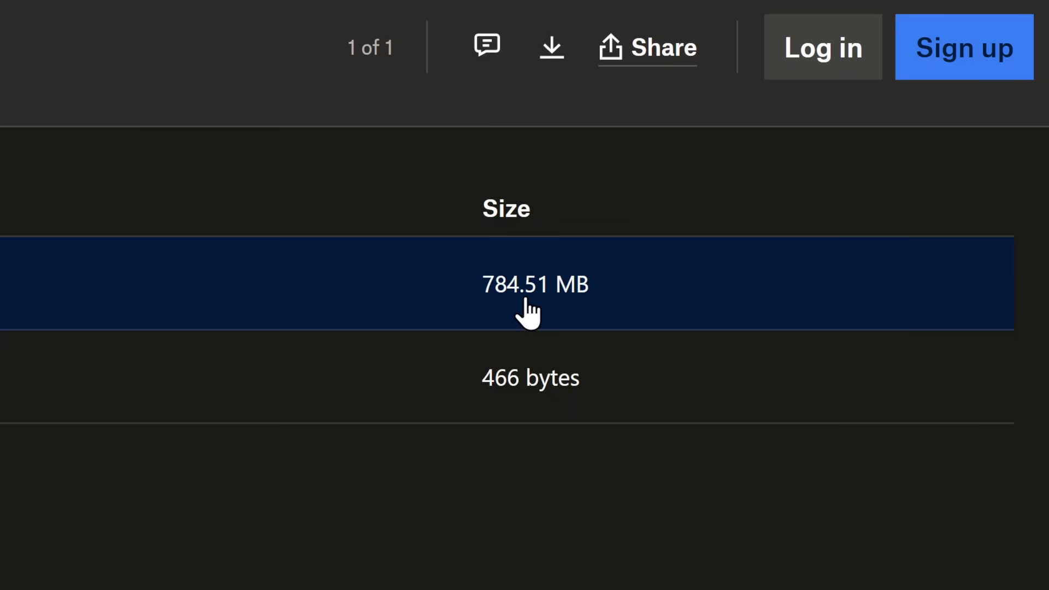
left_click(365, 8)
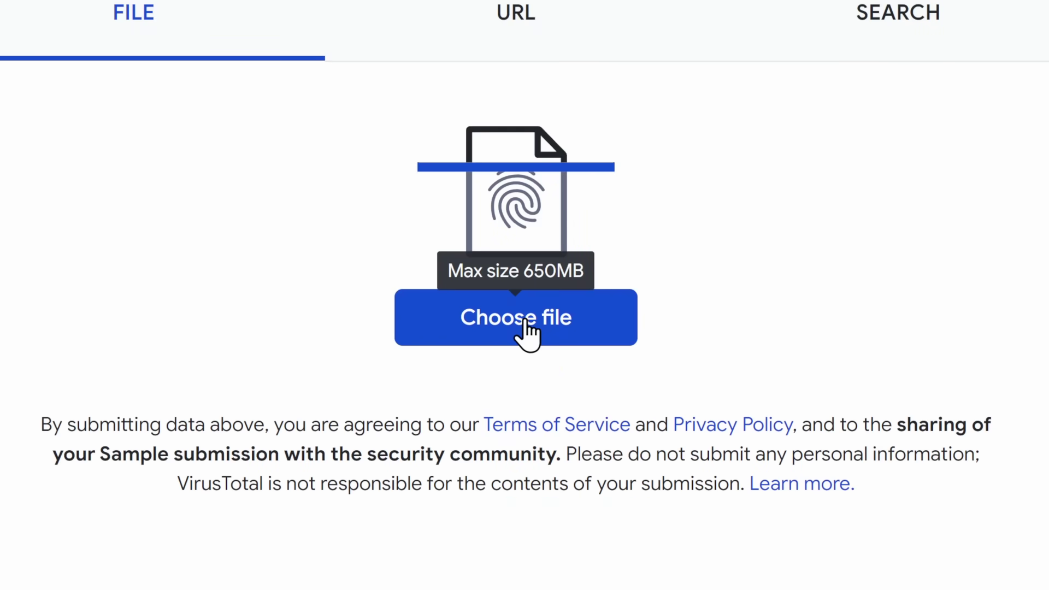
left_click(267, 11)
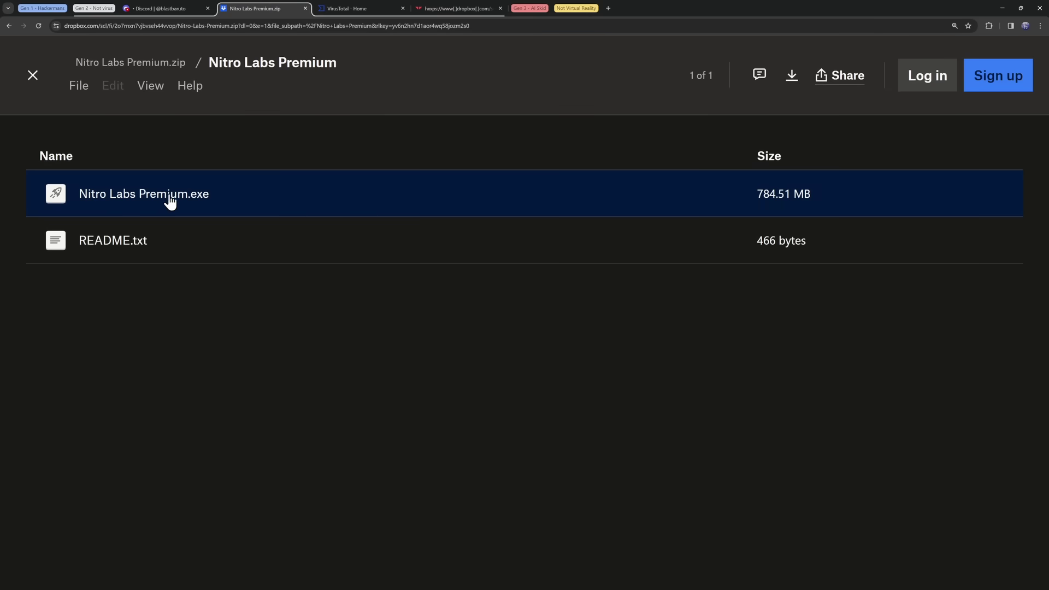
Switch from the VirusTotal page to the Triage report tab.
key("ctrl+Tab")
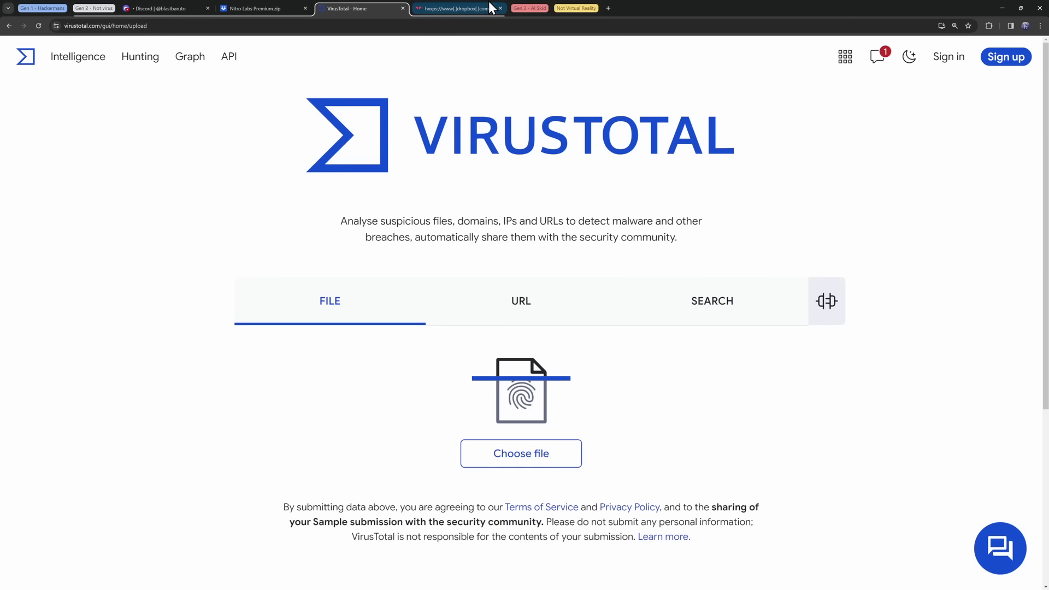
left_click(439, 2)
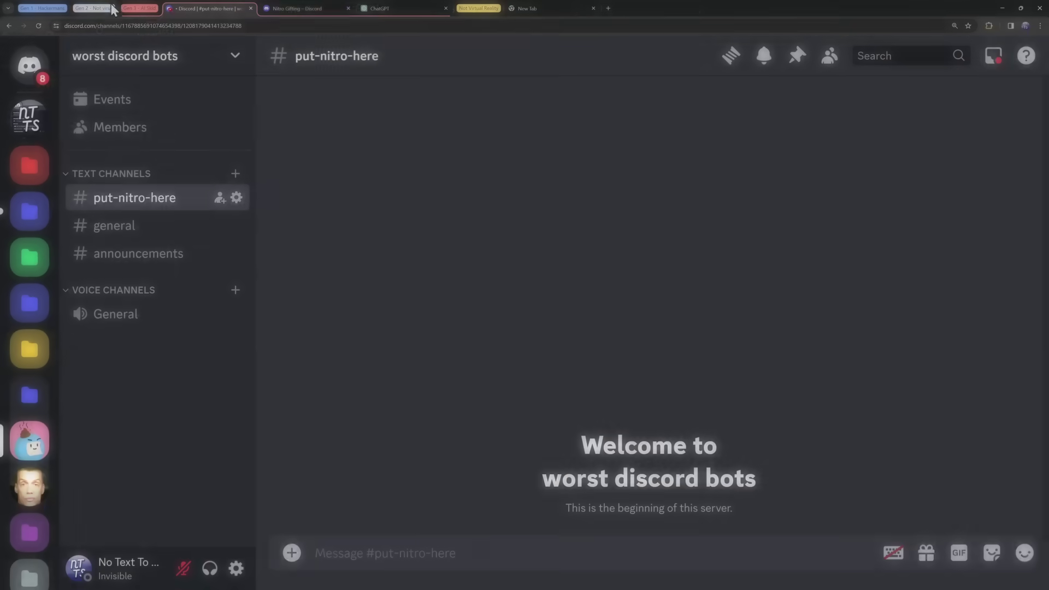
type("discord.gift/")
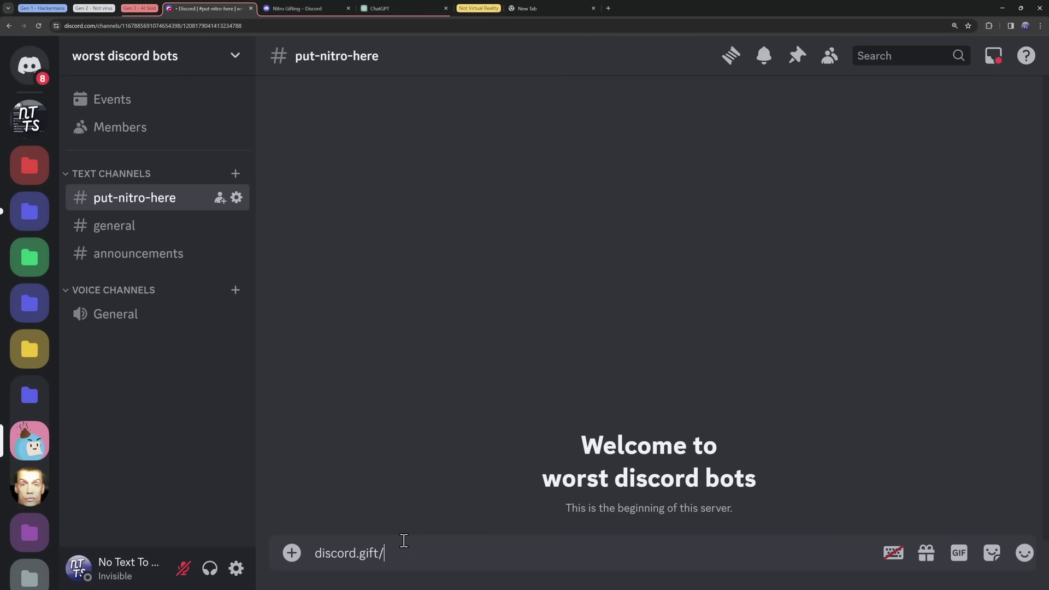
type("kajshdjkahsdjkhas")
key("Return")
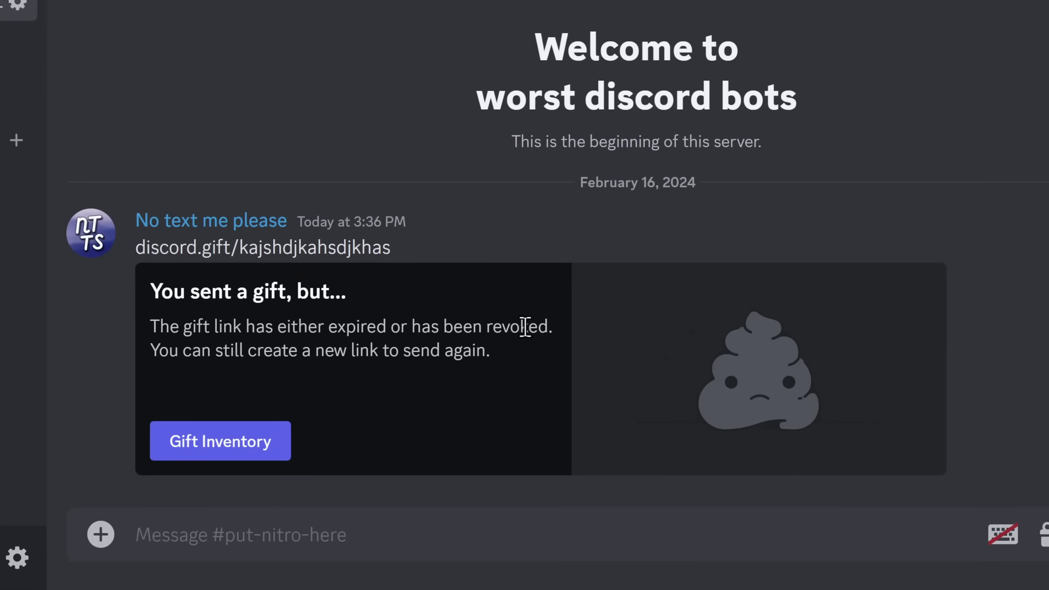
left_click_drag(135, 246, 418, 264)
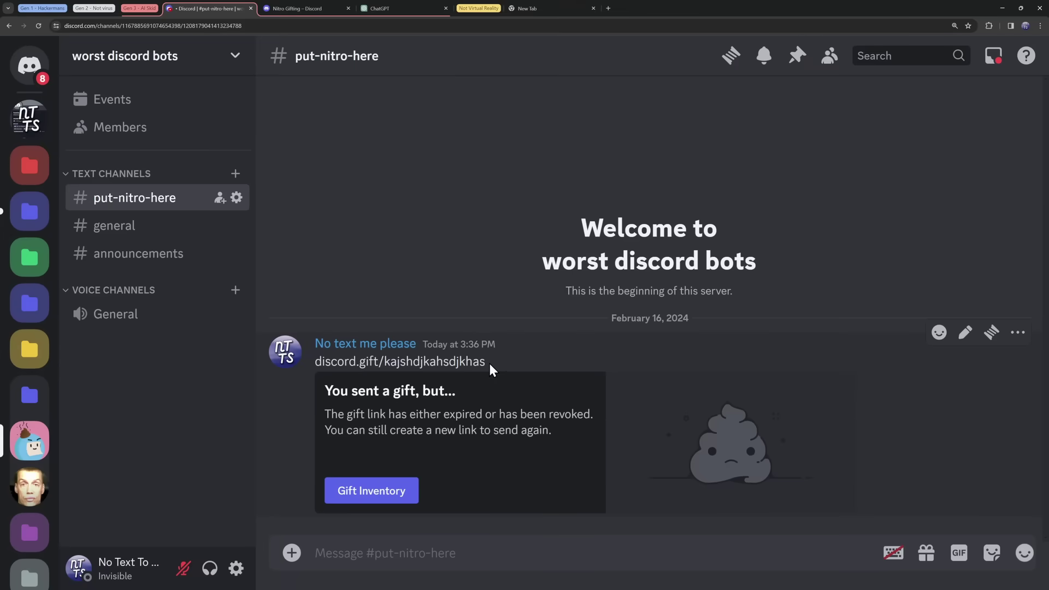
left_click_drag(488, 362, 327, 363)
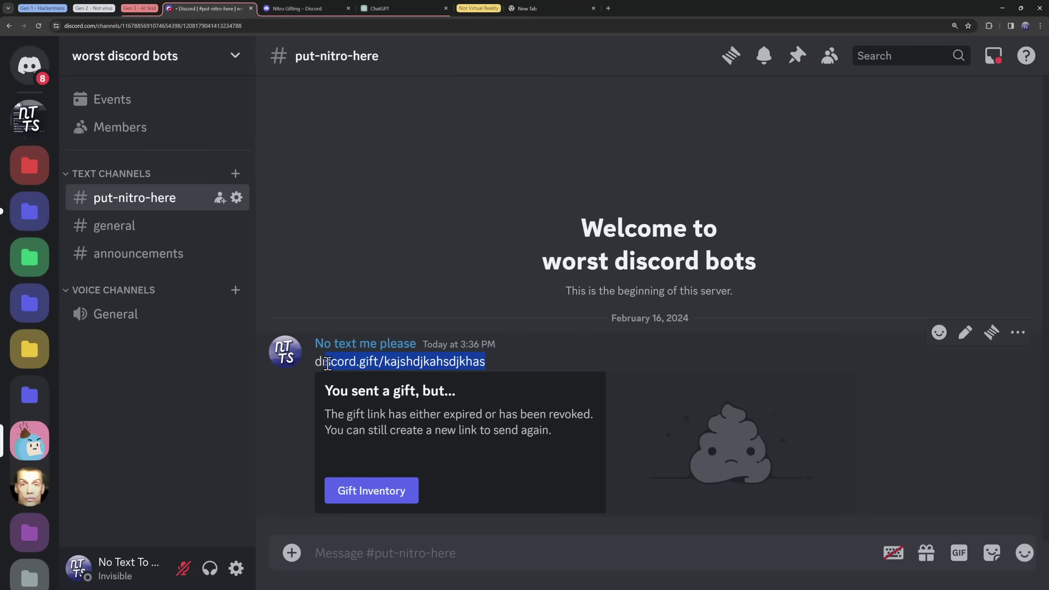
Read down through the Nitro Gifting support article.
left_click(293, 3)
scroll(424, 311, "down", 20)
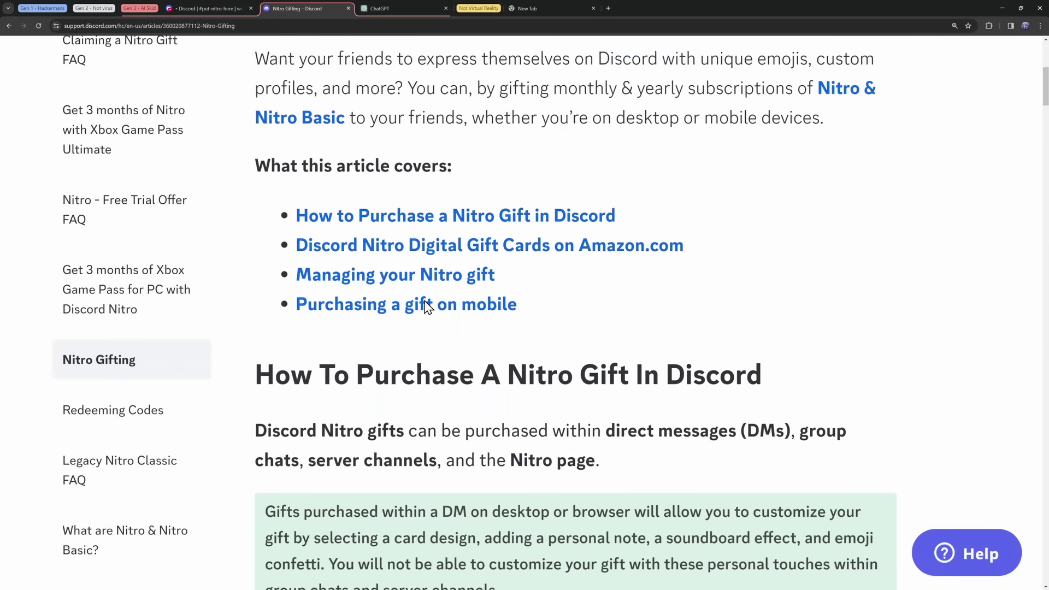
scroll(473, 304, "down", 8)
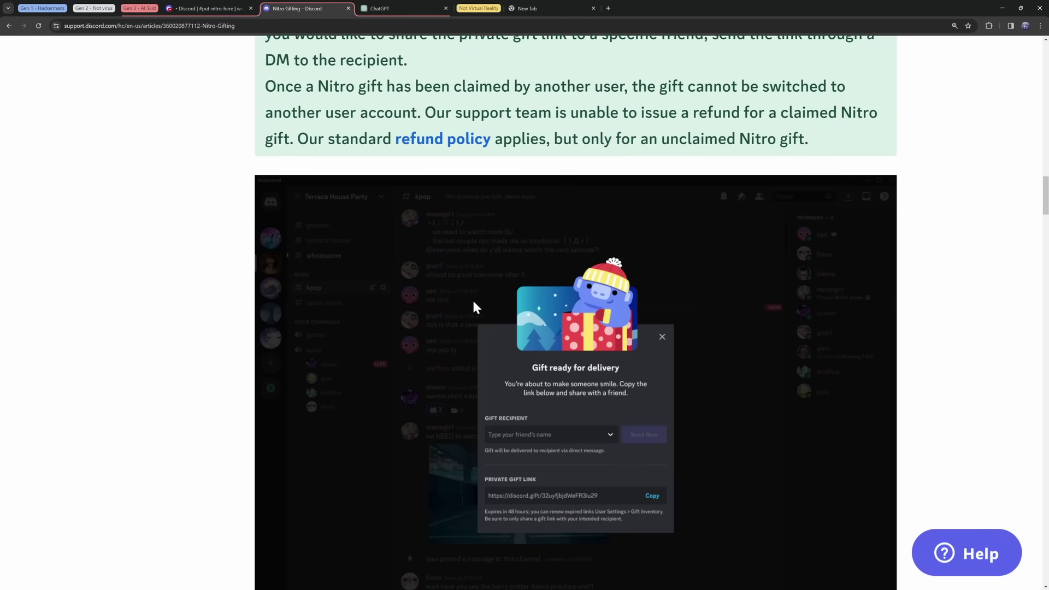
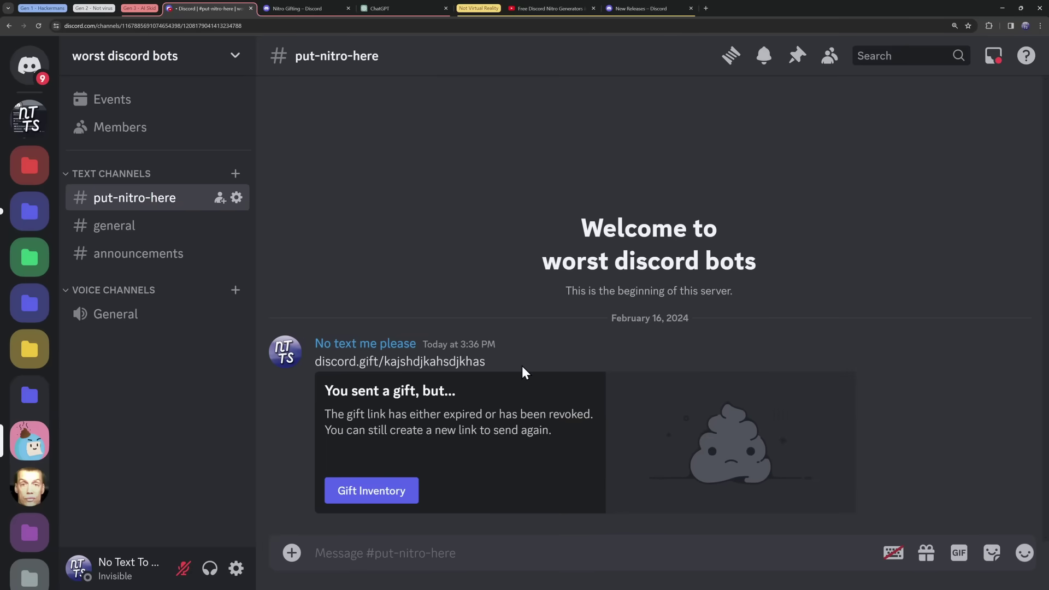
Switch to the YouTube tab playing 'Free Discord Nitro Generators in 2023: A Mathematical Fallacy!'.
left_click(550, 9)
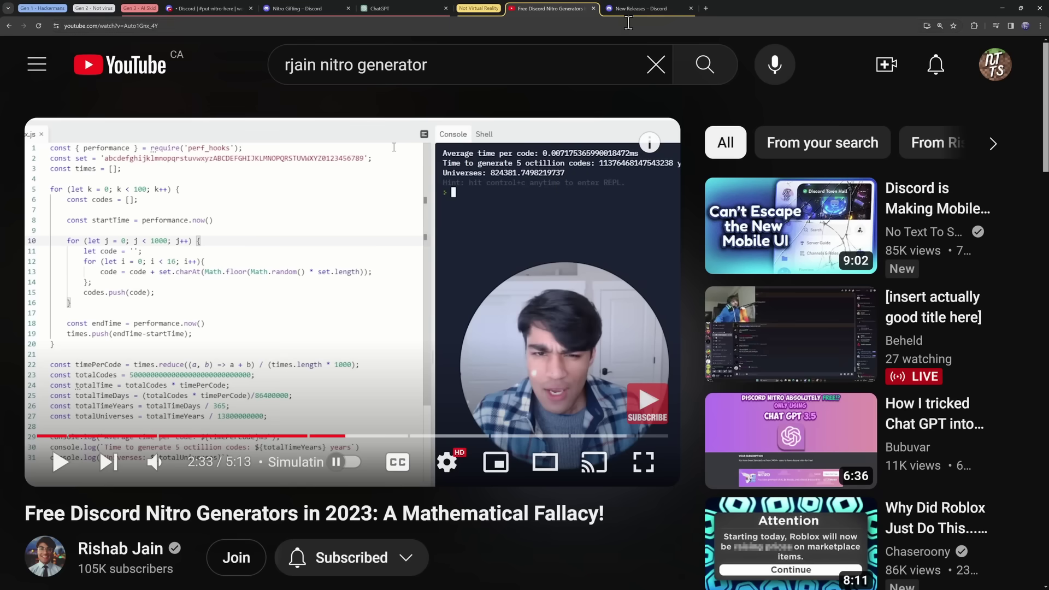
From the 'New Releases – Discord' page, open the Opera GX one-month Nitro article and scroll to its promo image.
left_click(623, 12)
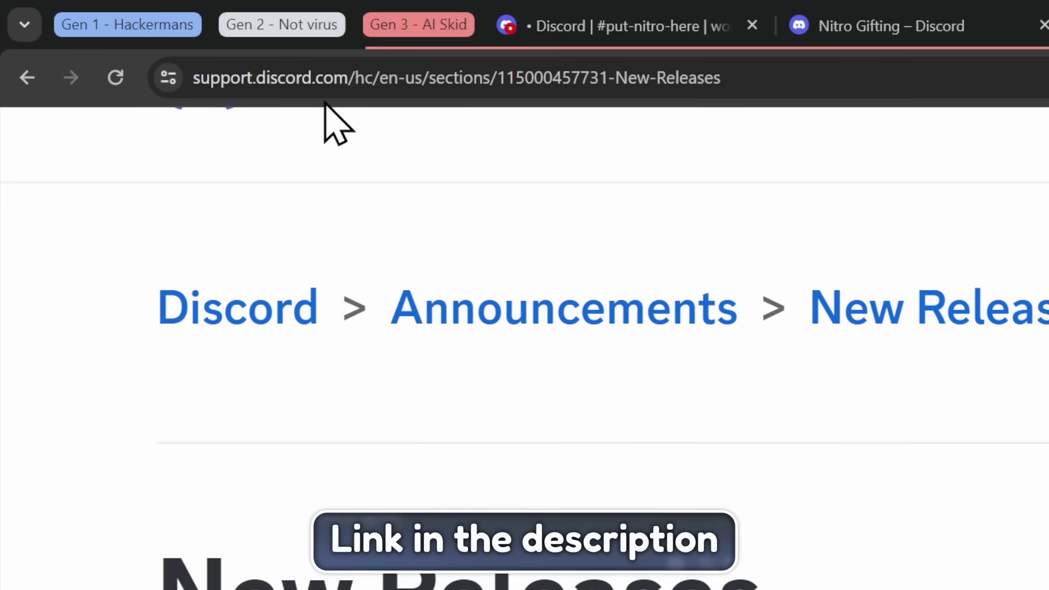
scroll(219, 272, "down", 3)
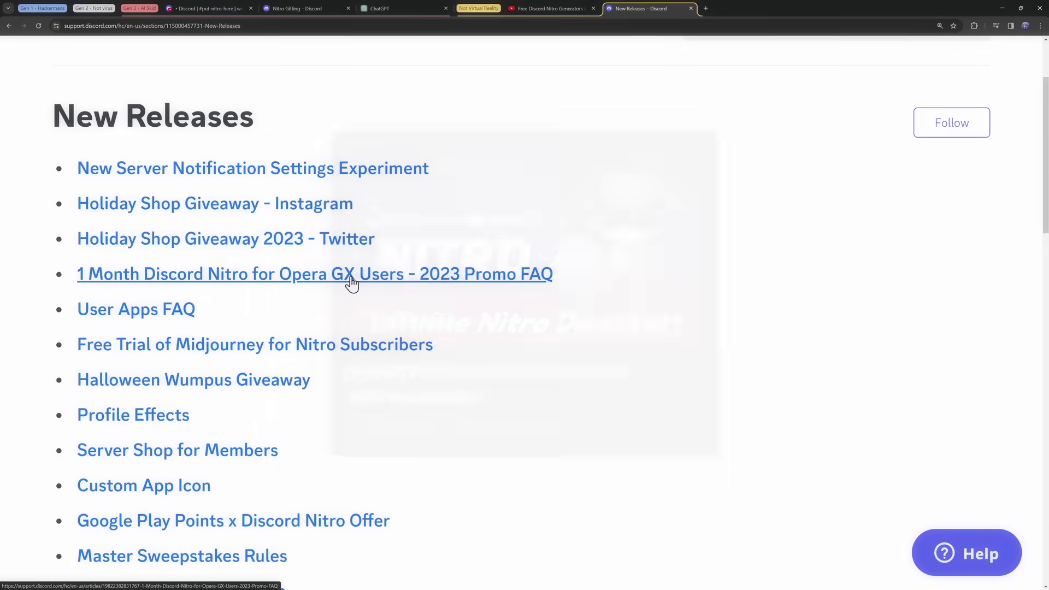
scroll(351, 283, "up", 2)
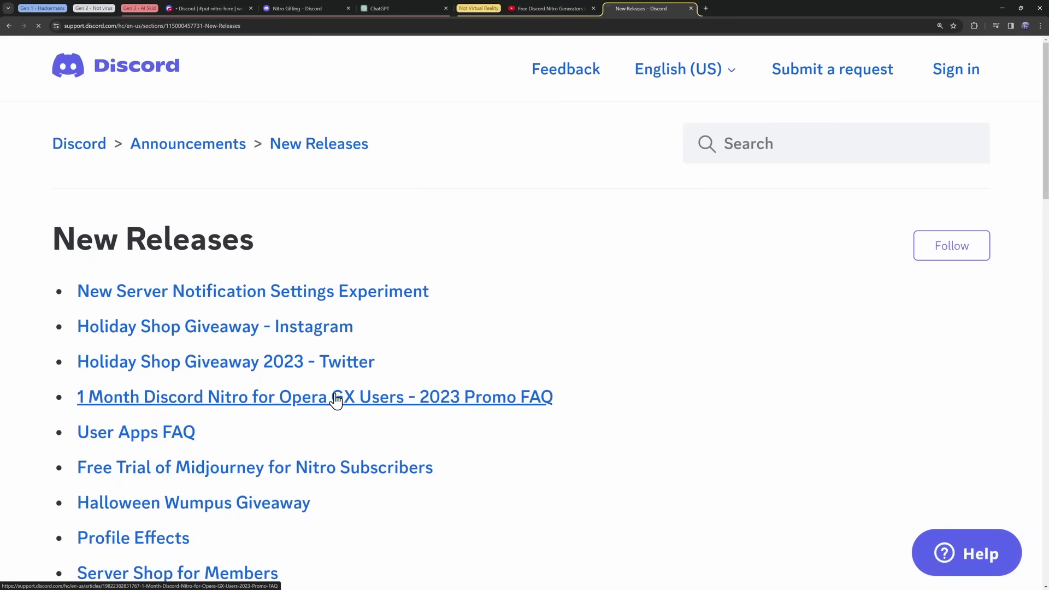
left_click(340, 396)
scroll(513, 391, "down", 3)
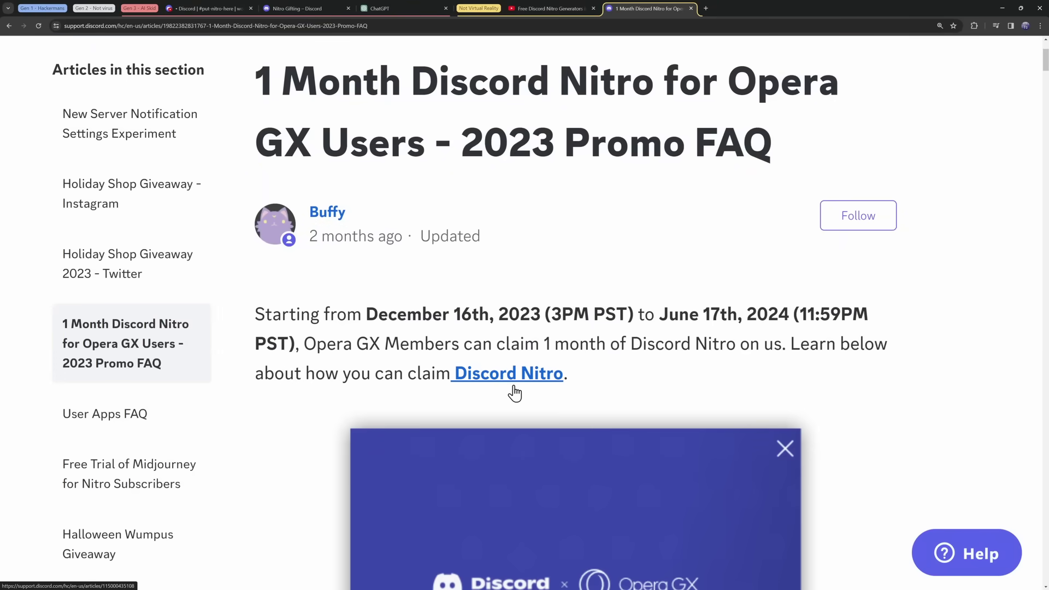
scroll(513, 391, "down", 2)
scroll(528, 378, "down", 3)
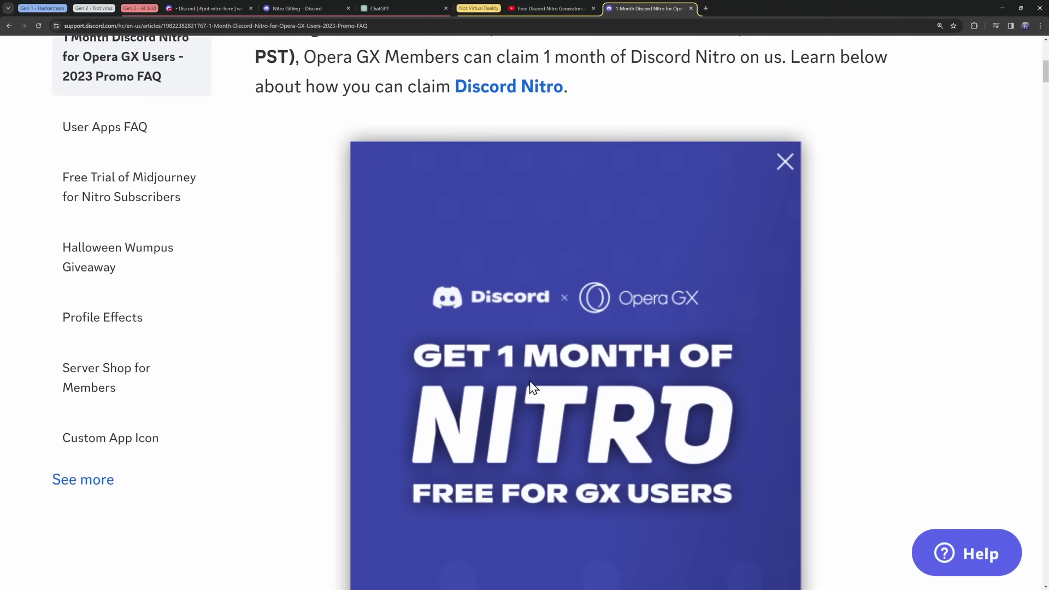